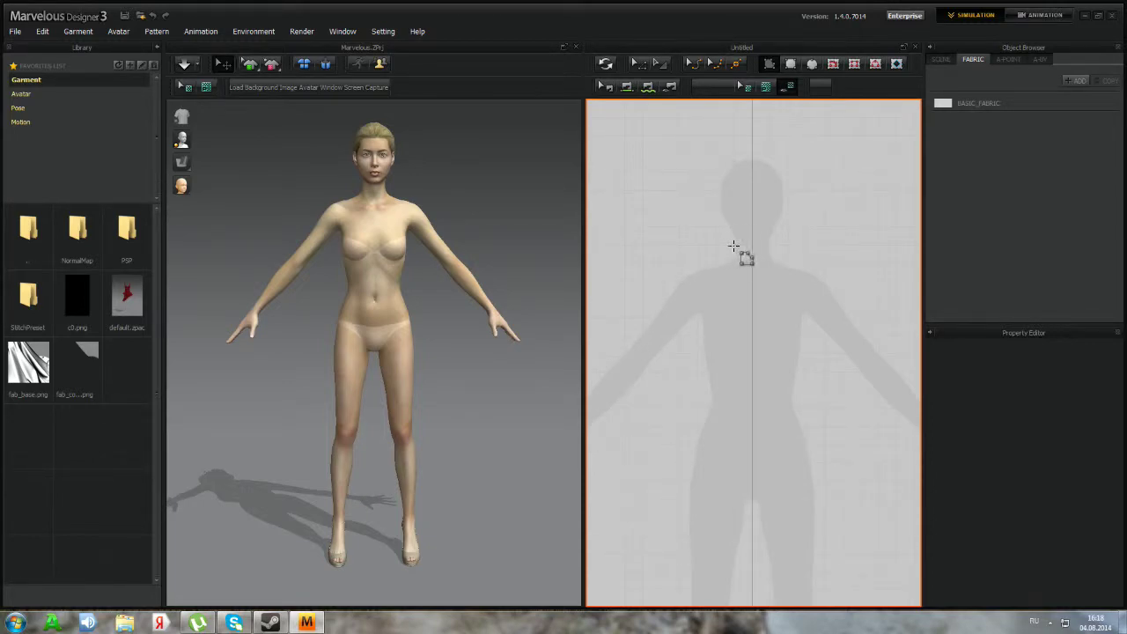
Draw a half front bodice pattern with a slanted neckline along the avatar's centre line, about 1017 mm in perimeter
click(733, 245)
click(695, 248)
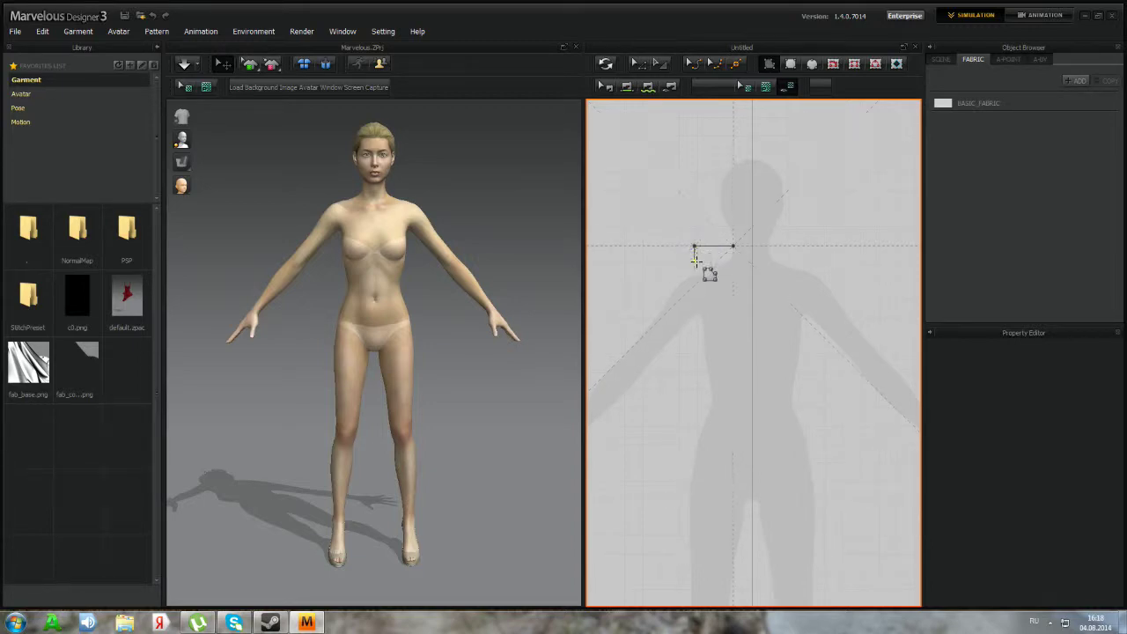
click(695, 318)
click(691, 381)
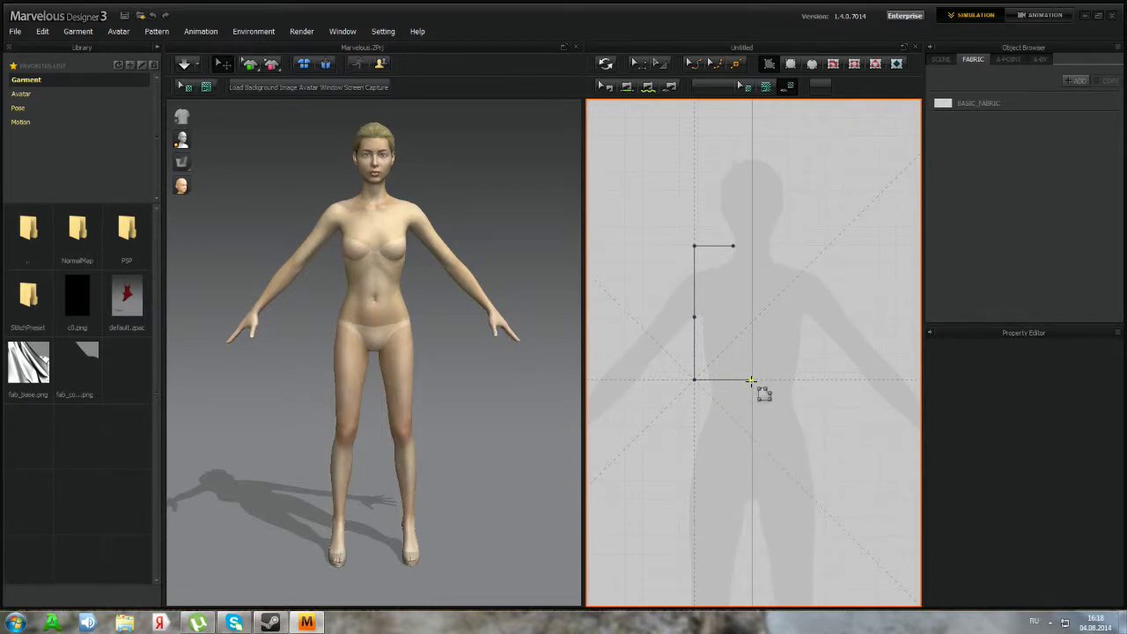
click(752, 381)
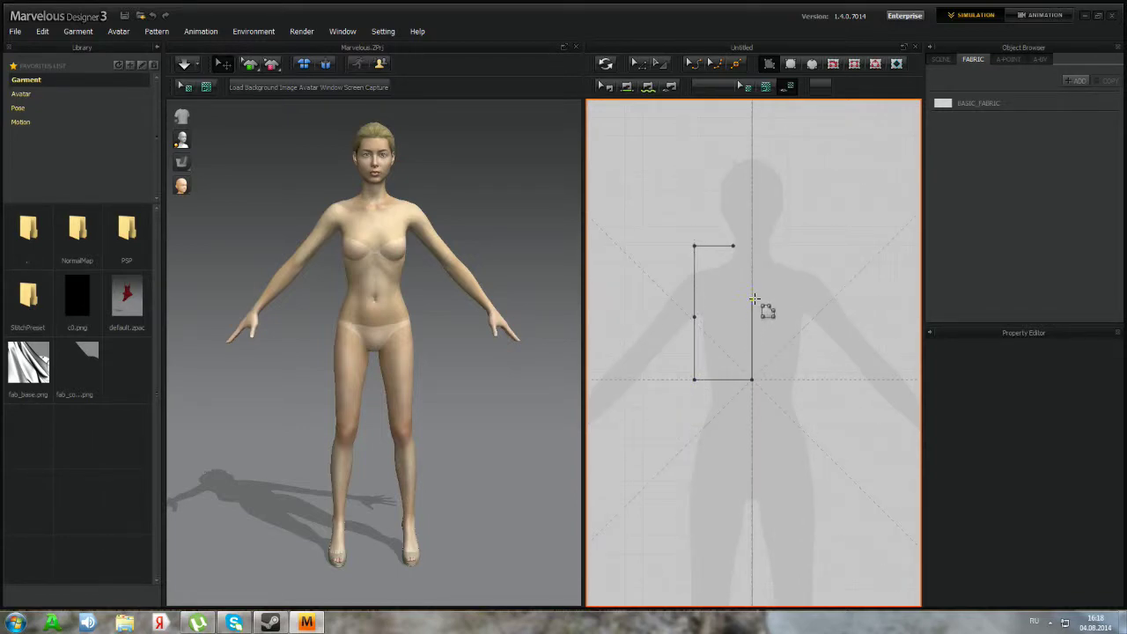
double_click(733, 246)
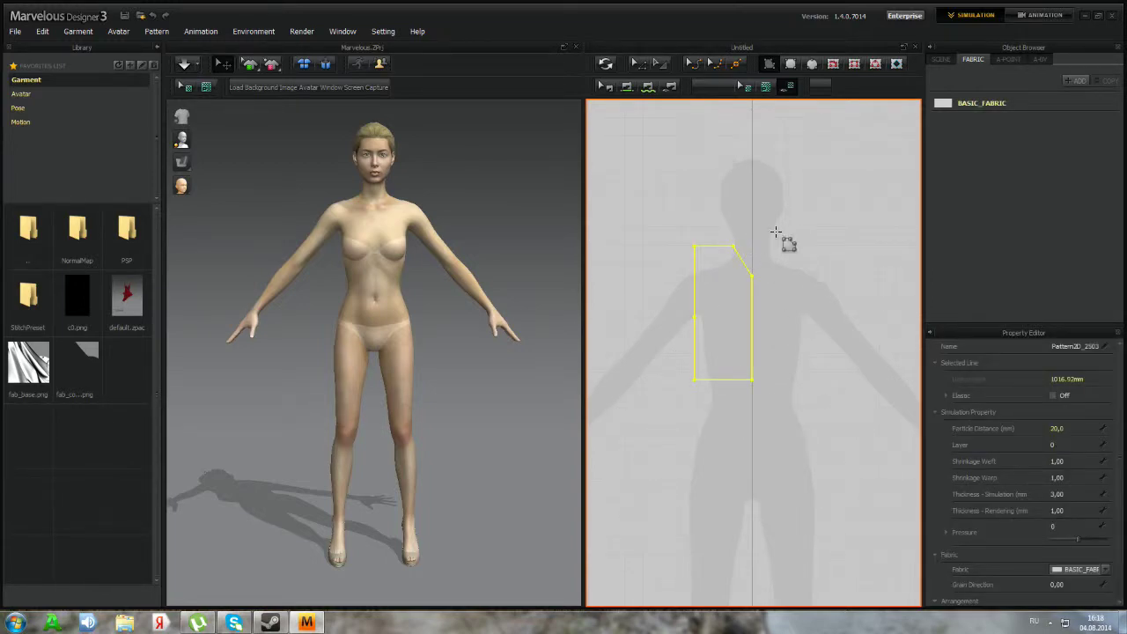
Unfold the half bodice pattern across its vertical centre edge to make a full front panel
click(789, 319)
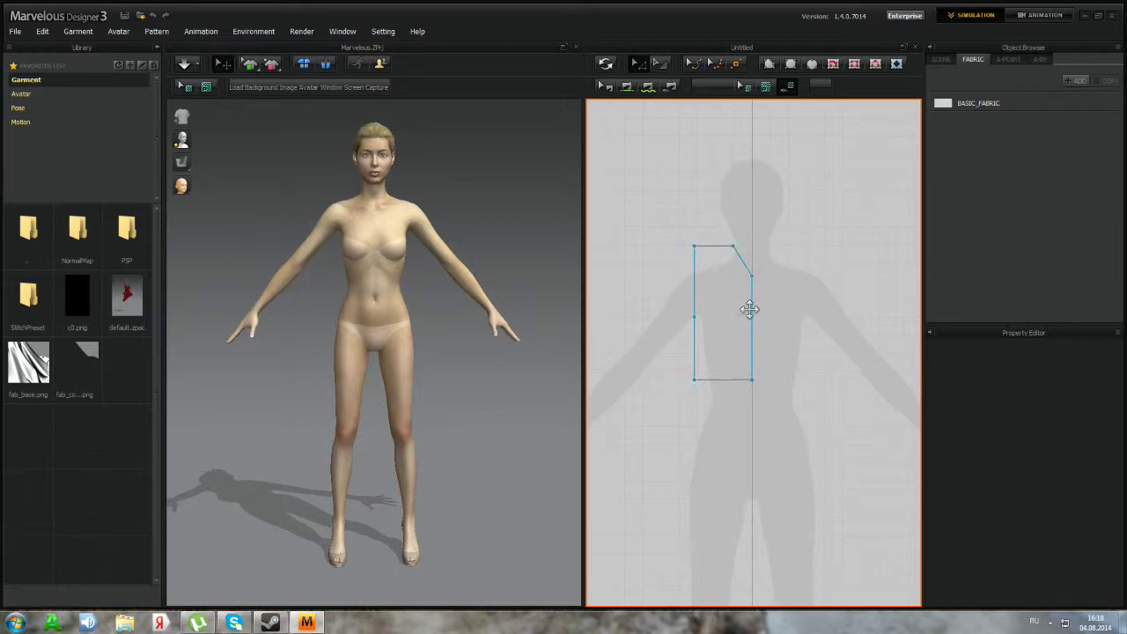
click(751, 306)
right_click(751, 308)
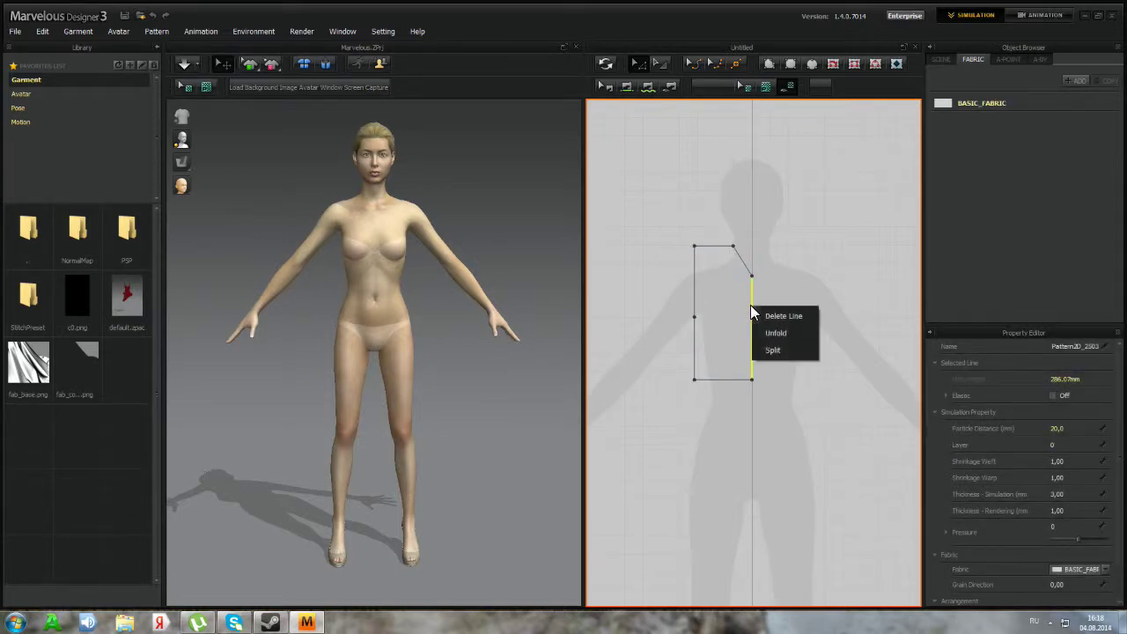
click(777, 330)
click(857, 291)
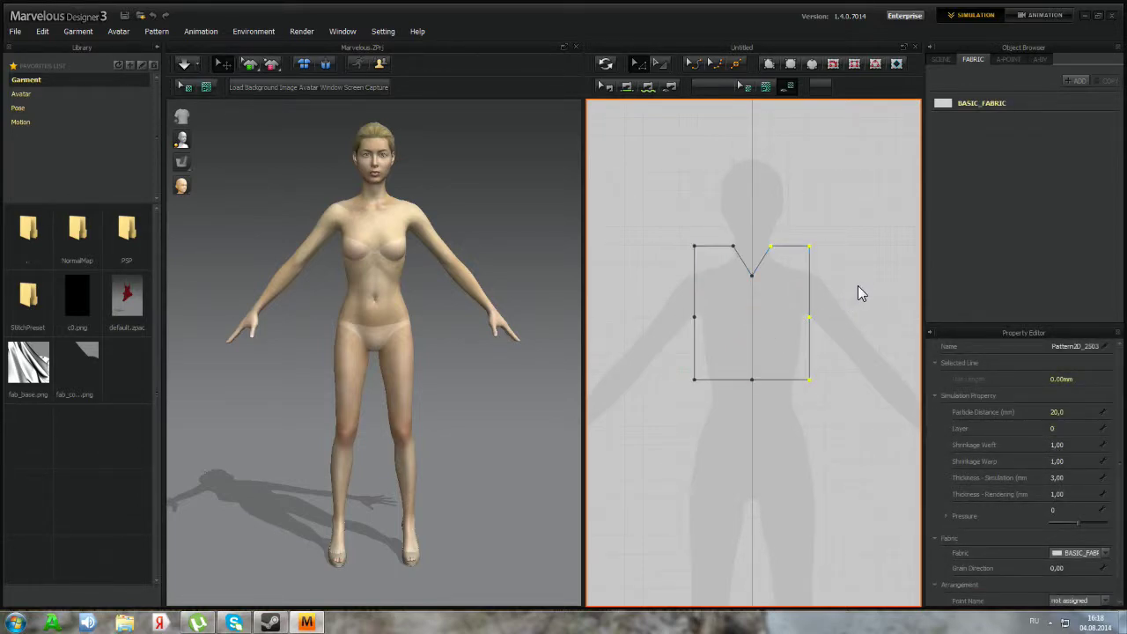
Copy the front bodice panel and paste the duplicate beside it, level with the original, as the back panel
middle_drag(838, 289, 733, 309)
right_click(646, 320)
click(690, 349)
right_click(787, 317)
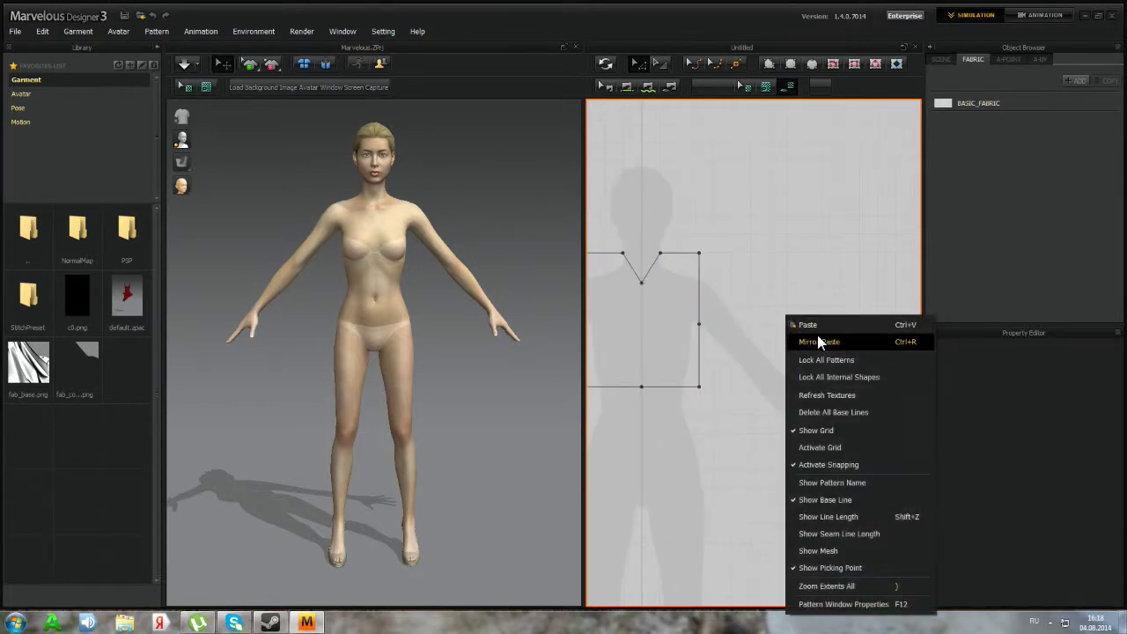
click(808, 326)
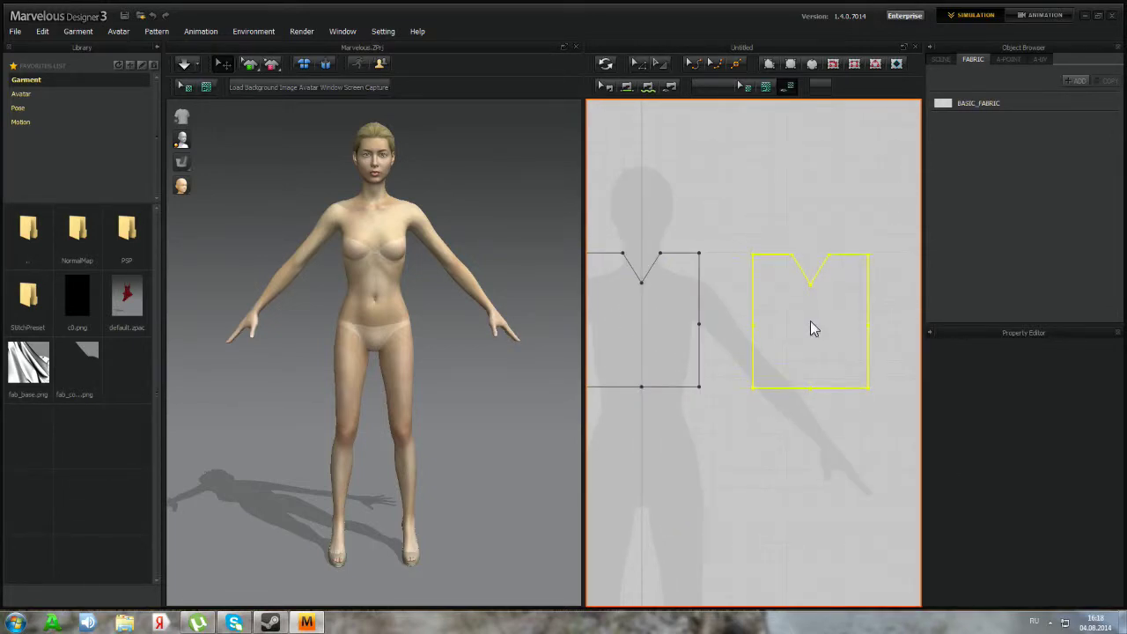
click(810, 322)
click(715, 278)
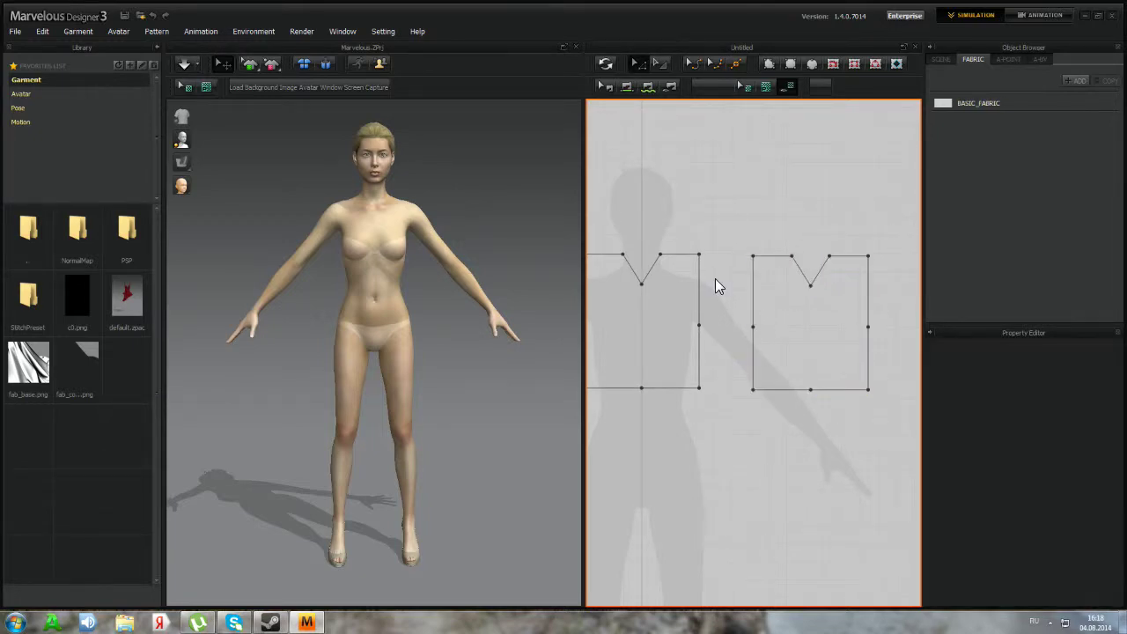
Raise the centre neckline point of the back panel and lower the front panel's neckline point slightly
key(z)
drag(808, 284, 808, 266)
click(777, 218)
middle_drag(777, 218, 820, 204)
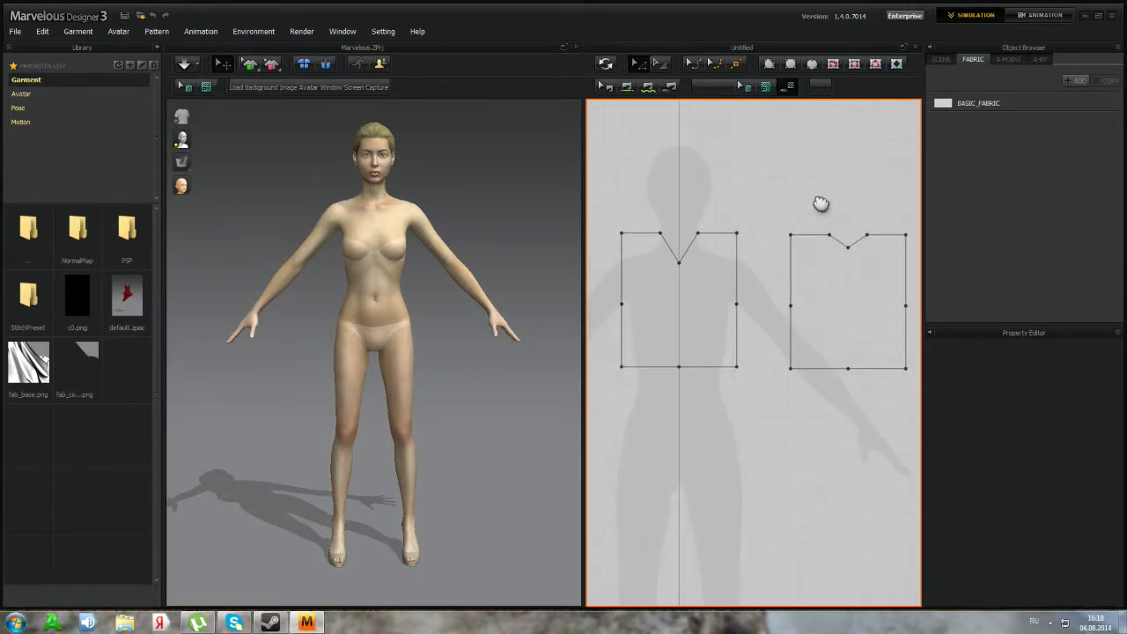
click(679, 262)
drag(679, 264, 678, 268)
middle_drag(686, 185, 696, 171)
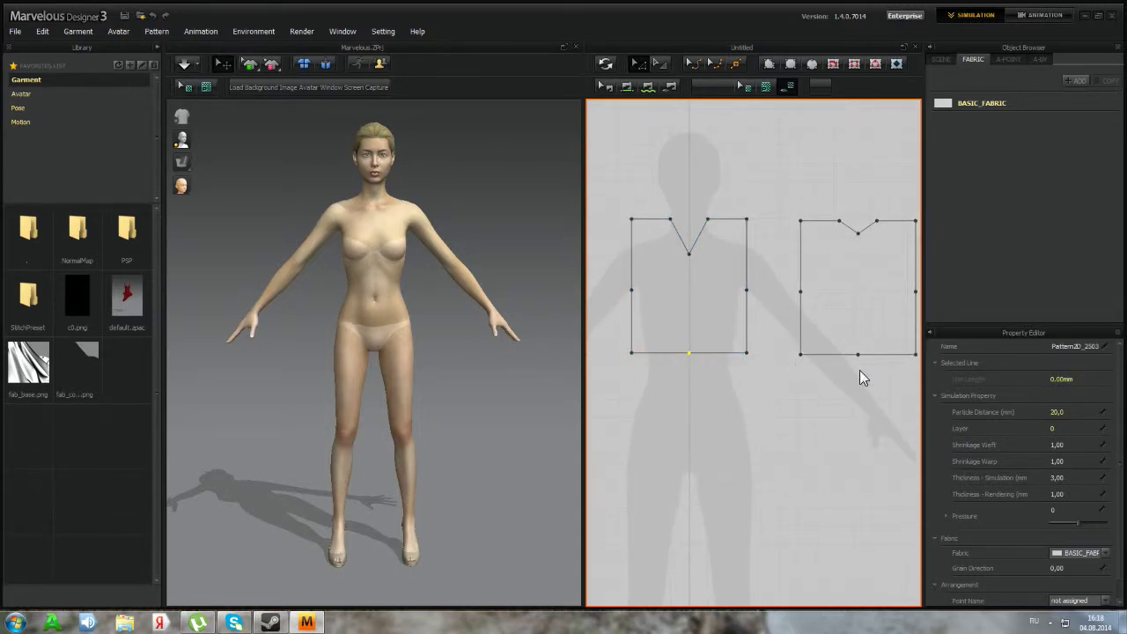
Delete the middle points on the bottom edges of both bodice panels
click(855, 345)
middle_drag(758, 307, 765, 329)
scroll(752, 305, up, 3)
middle_drag(837, 332, 888, 320)
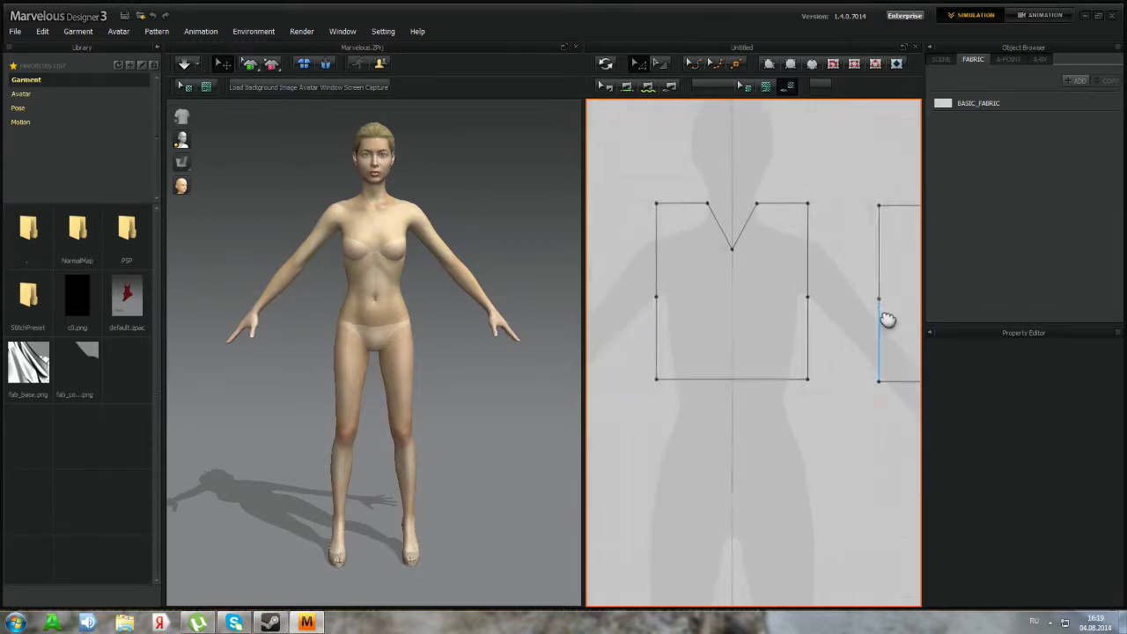
Curve both slanted neckline edges of the front bodice panel slightly outward
click(694, 59)
scroll(745, 232, down, 1)
scroll(737, 240, up, 5)
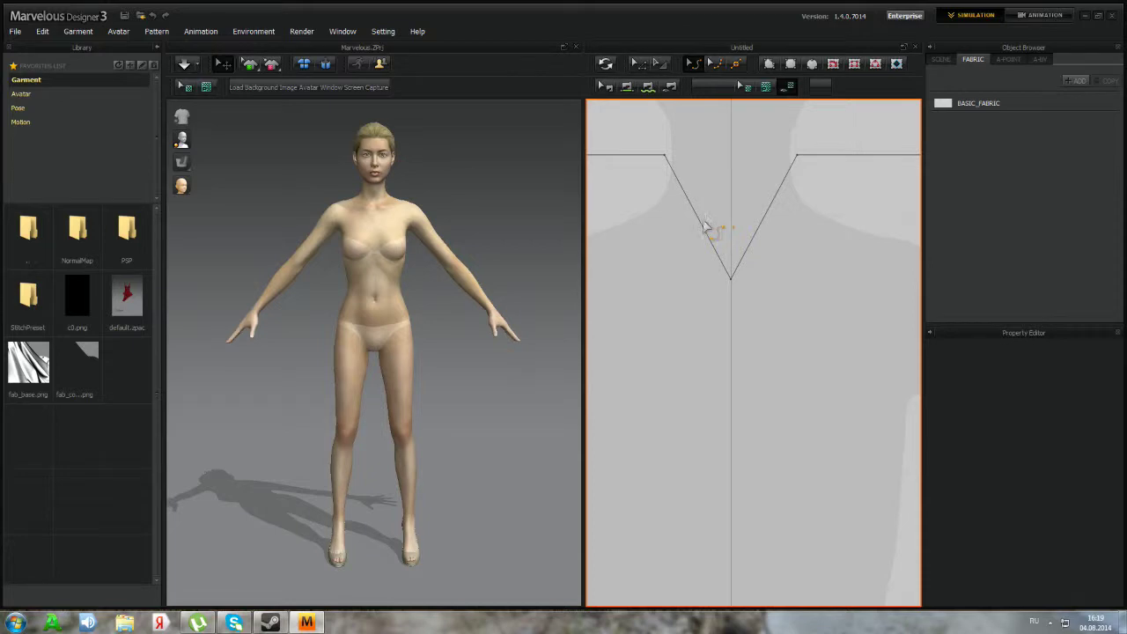
drag(698, 228, 707, 244)
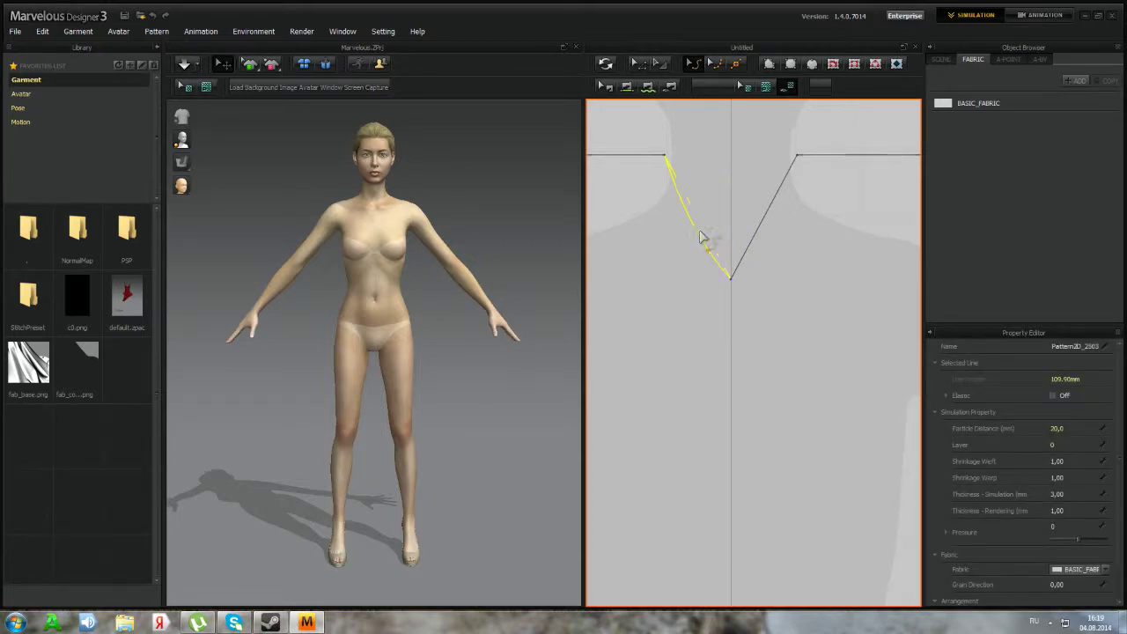
click(760, 236)
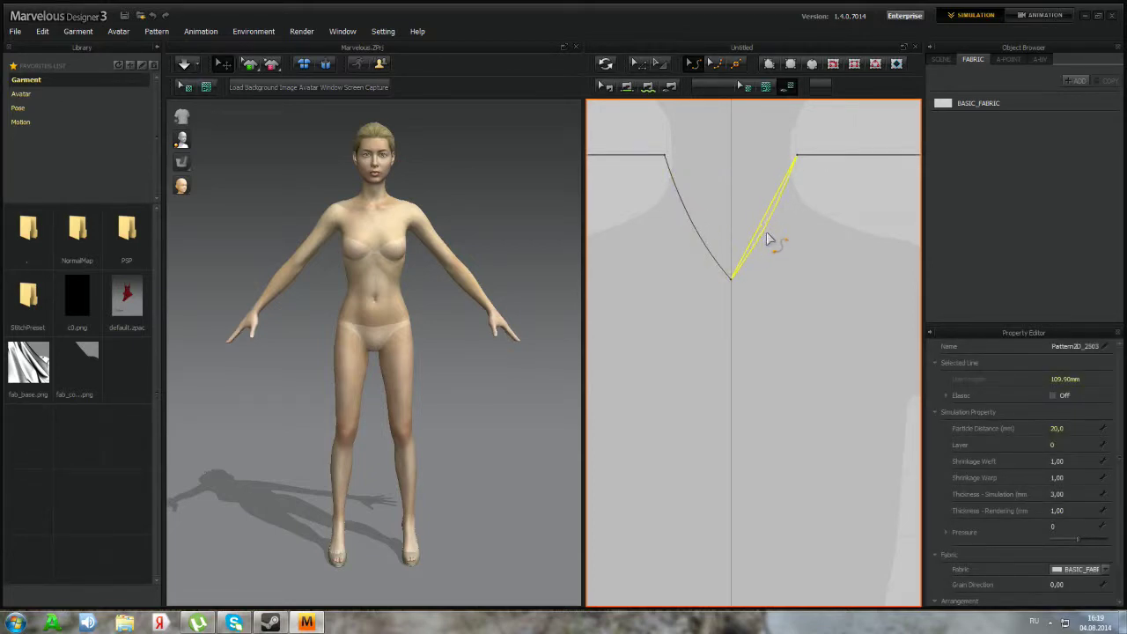
drag(769, 233, 768, 234)
Curve both neckline edges of the back bodice panel and adjust the position of its centre neckline point
middle_drag(810, 251, 522, 255)
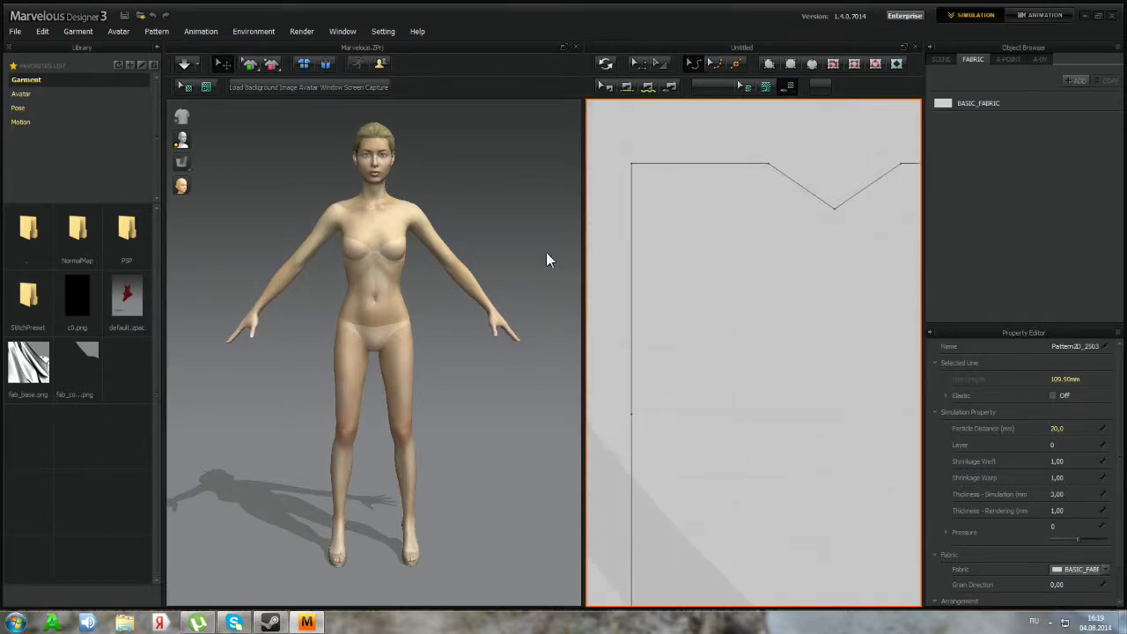
middle_drag(704, 255, 660, 280)
right_drag(660, 280, 640, 296)
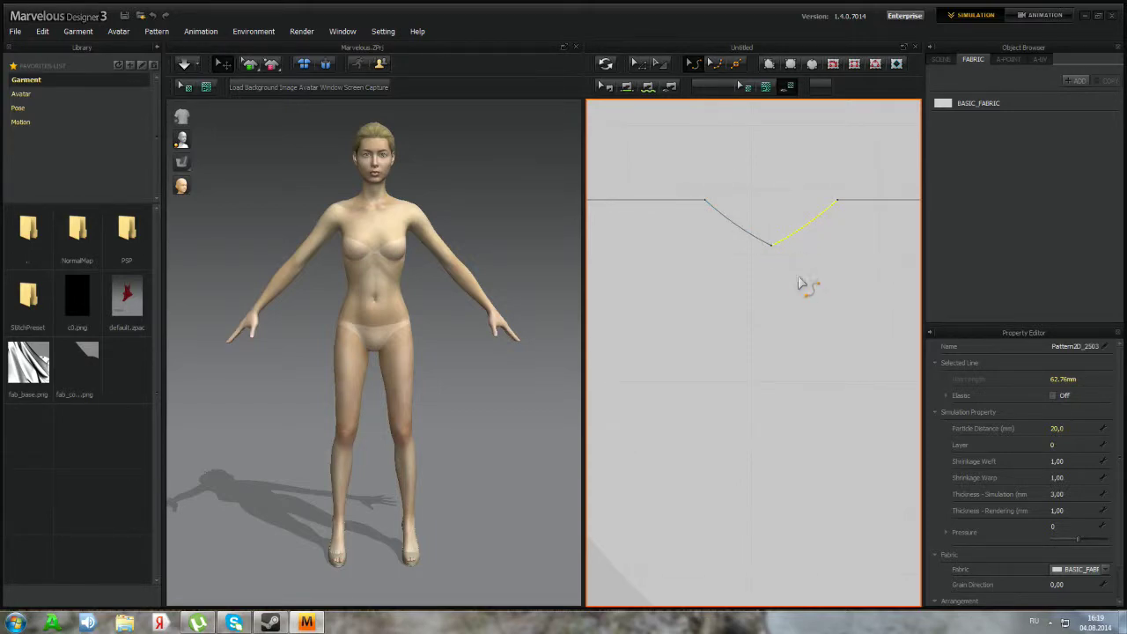
middle_drag(798, 283, 789, 292)
click(640, 67)
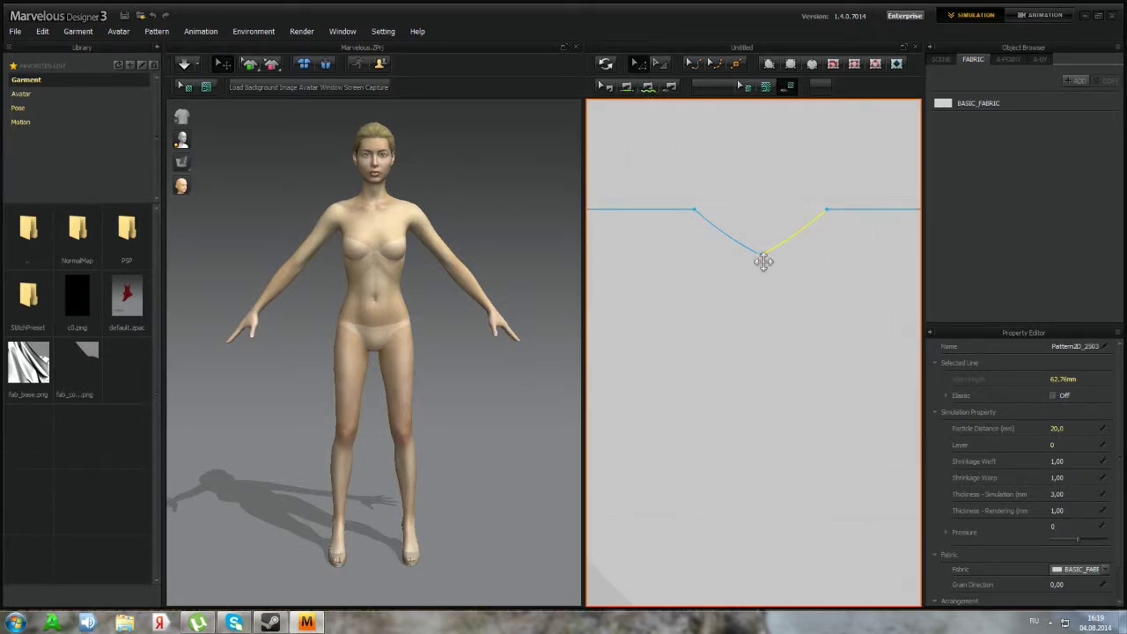
drag(760, 254, 774, 255)
scroll(787, 255, down, 5)
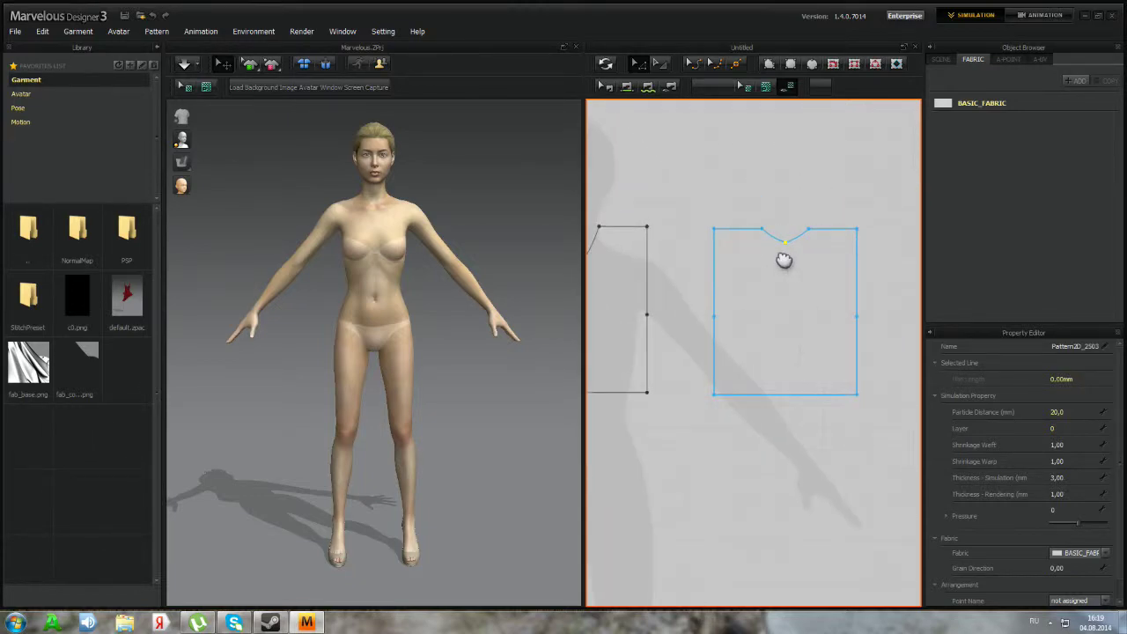
Draw a narrow rectangular waistband under the front bodice panel, matching its width and about 709 mm in perimeter
right_drag(696, 291, 734, 276)
right_drag(725, 458, 818, 452)
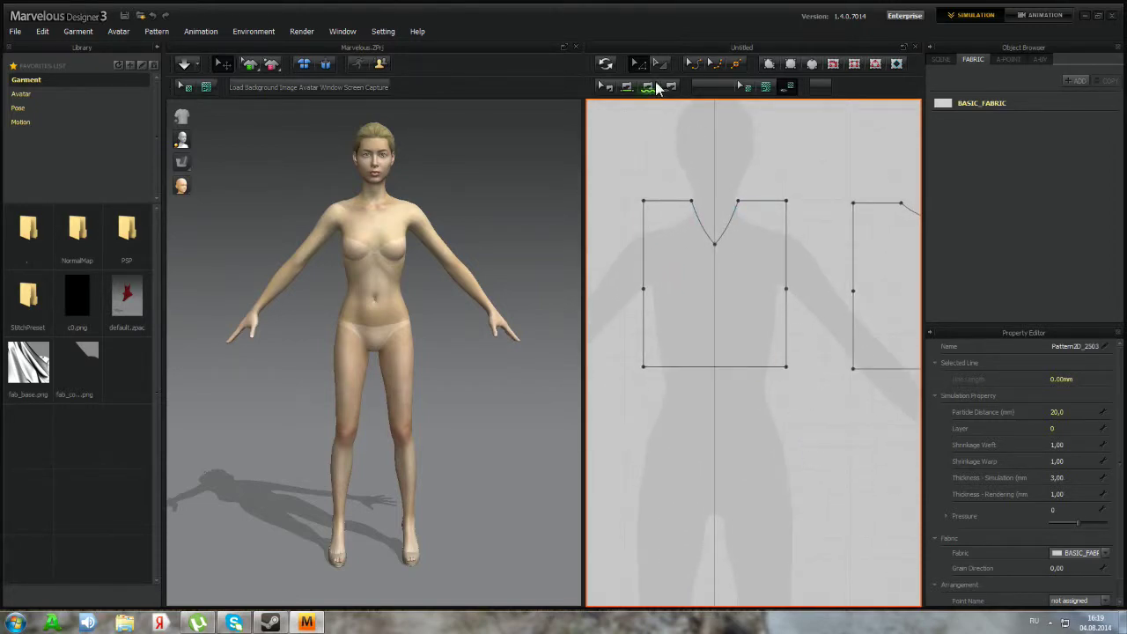
click(790, 63)
scroll(727, 327, up, 3)
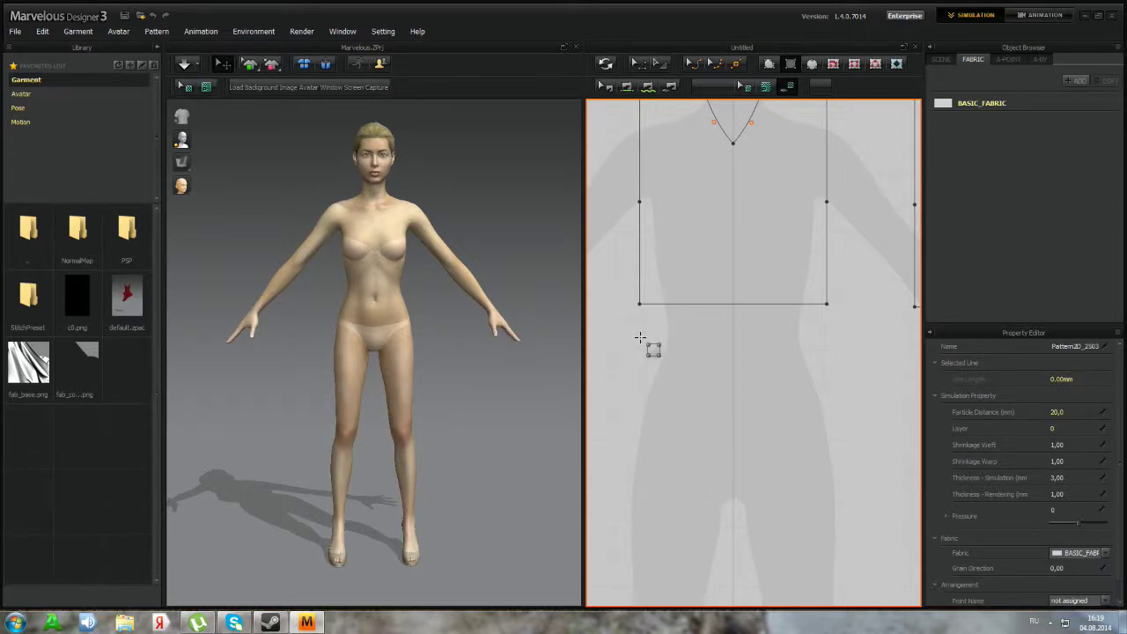
drag(640, 337, 828, 355)
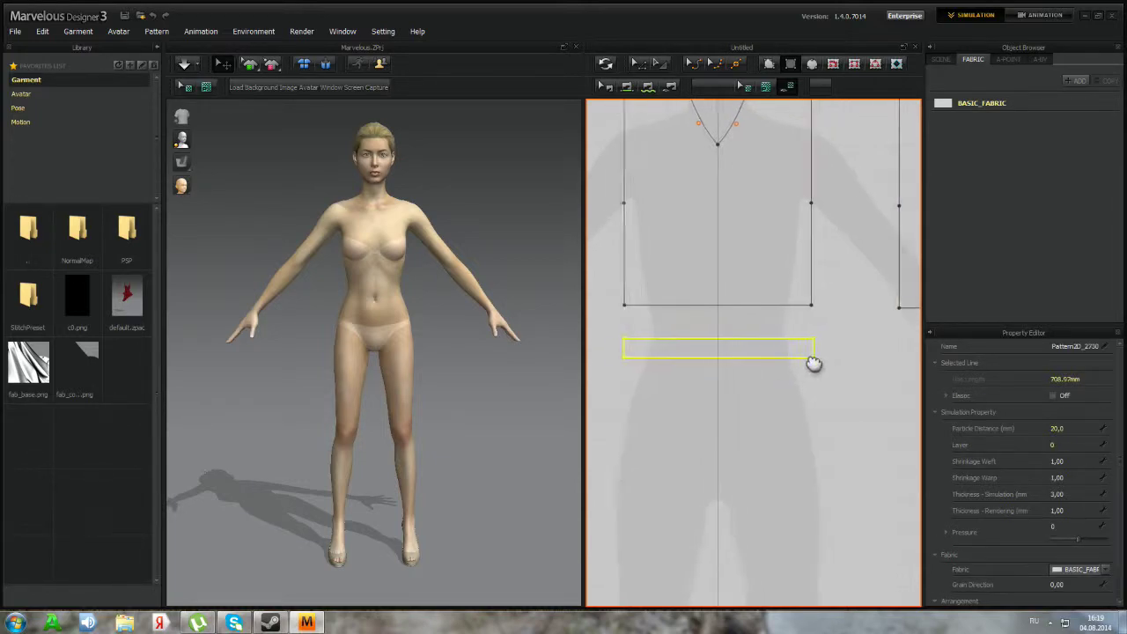
Copy the waistband rectangle and paste the duplicate under the back bodice panel, aligned with its side edge
click(636, 65)
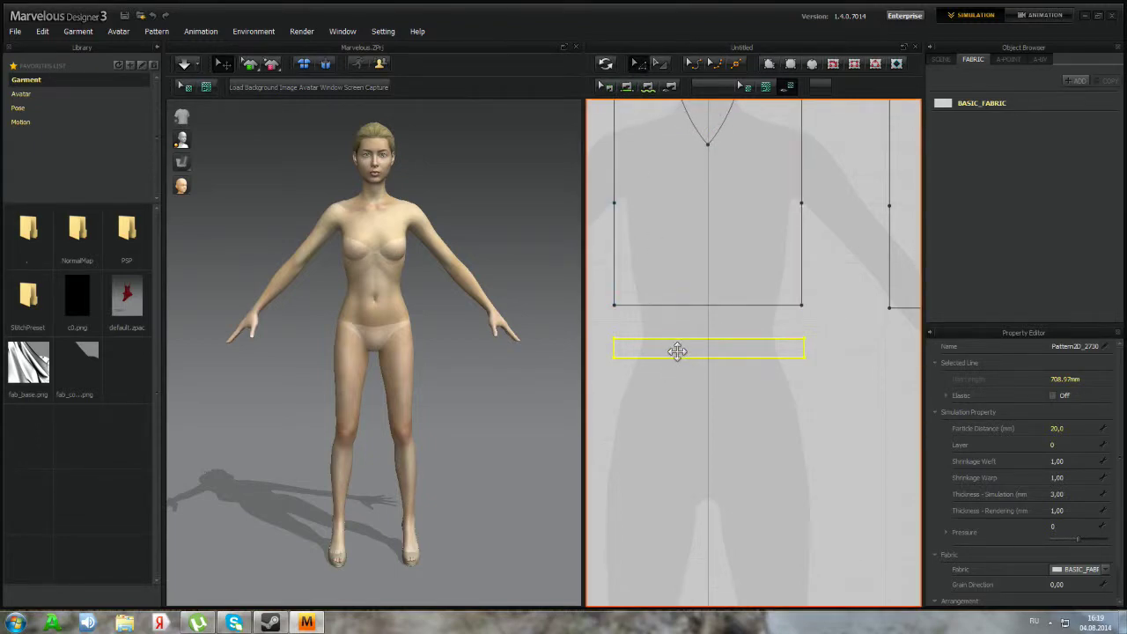
right_click(677, 351)
click(696, 377)
middle_drag(897, 351, 724, 361)
right_click(739, 370)
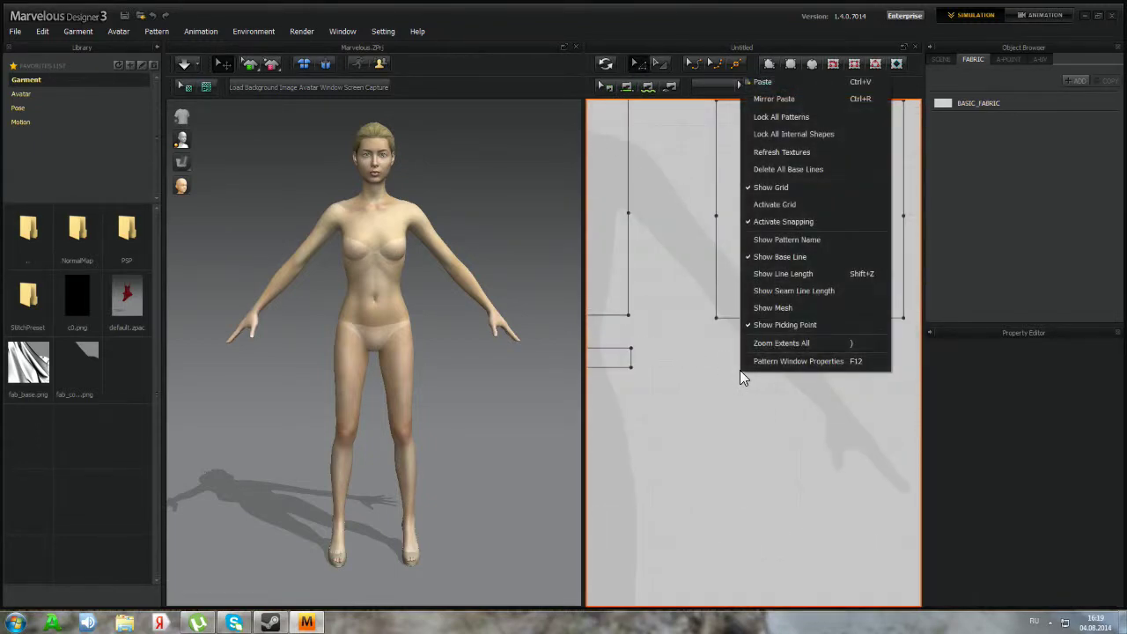
click(764, 82)
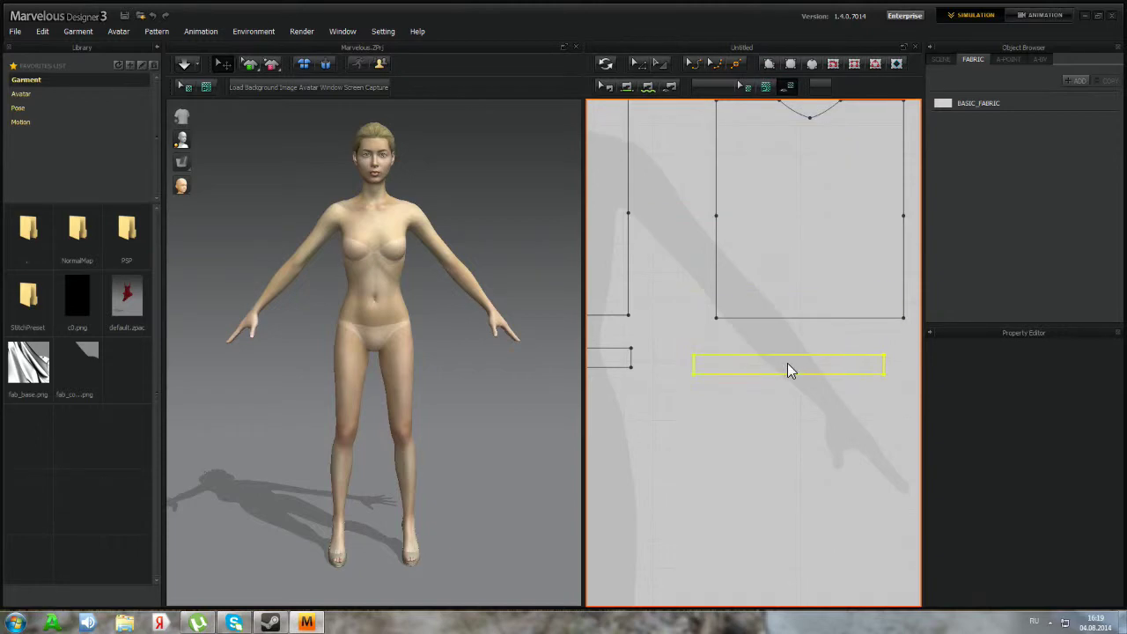
click(810, 360)
Draw a flared half-skirt pattern below the front waistband, with a straight edge on the centre line and about 1643 mm in perimeter
scroll(810, 360, down, 5)
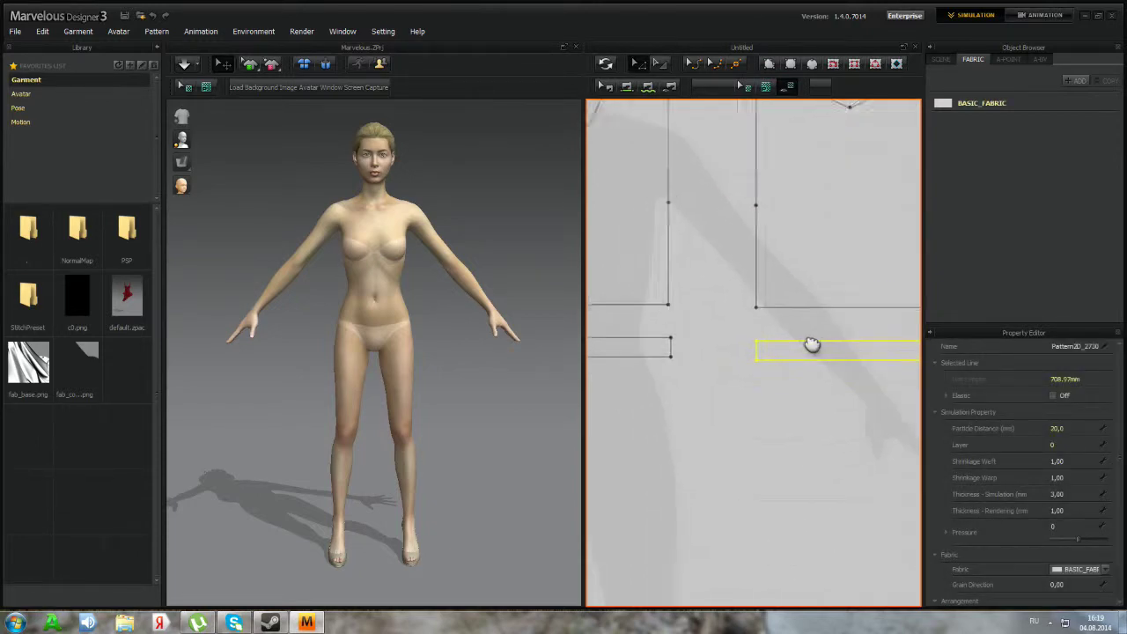
scroll(788, 347, down, 2)
middle_drag(792, 347, 805, 344)
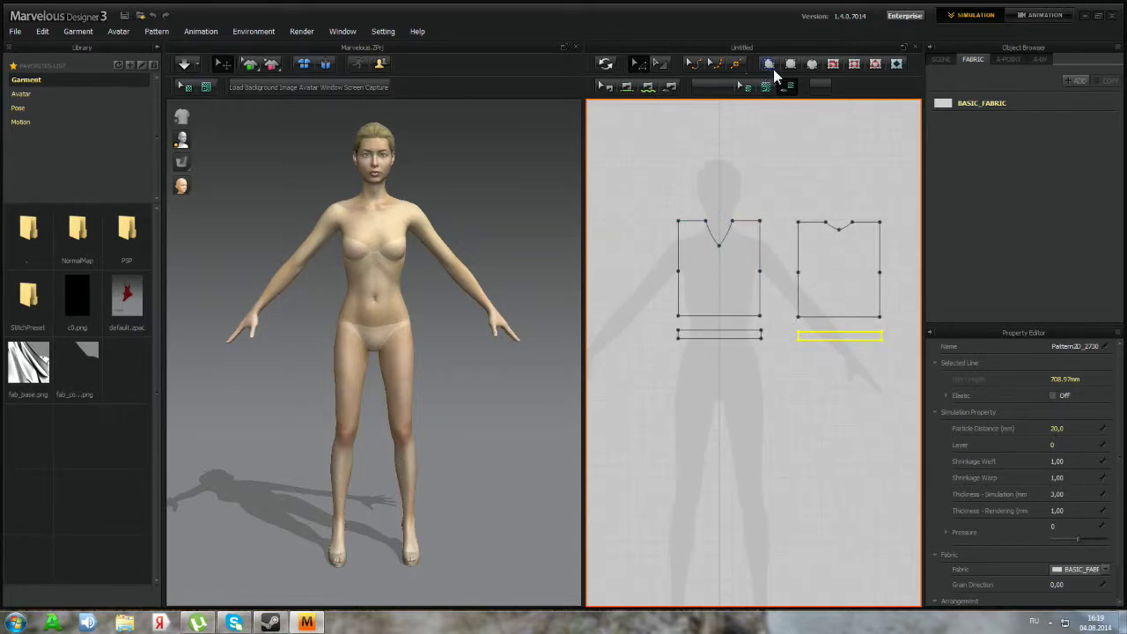
scroll(720, 324, up, 2)
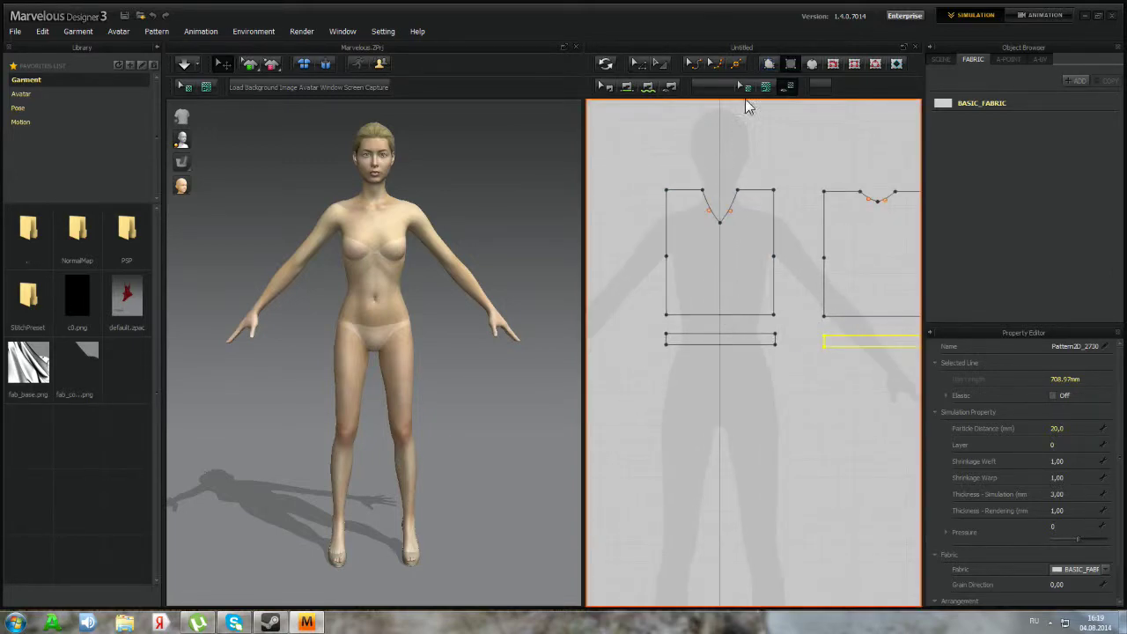
middle_drag(685, 325, 714, 277)
scroll(711, 276, down, 1)
scroll(709, 279, up, 3)
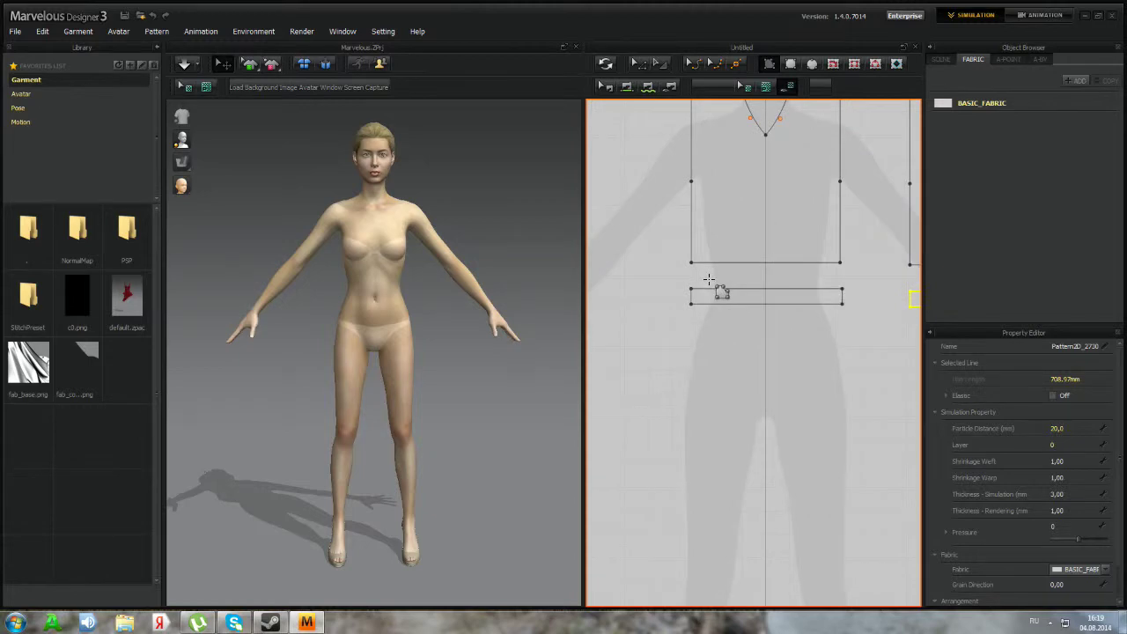
click(766, 330)
click(699, 329)
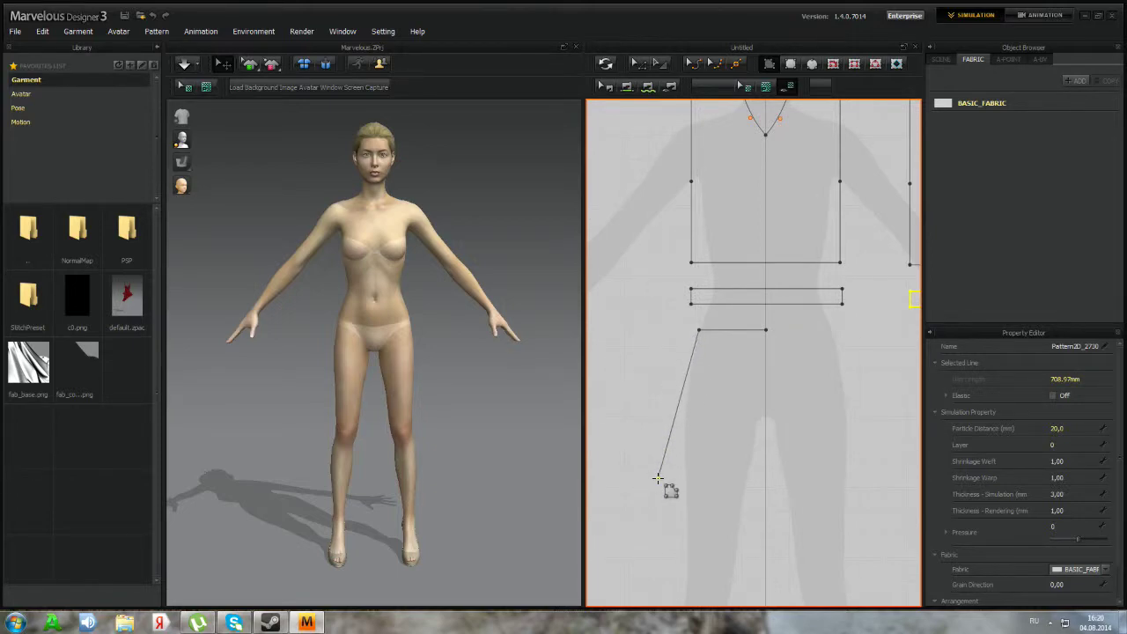
middle_drag(672, 487, 678, 351)
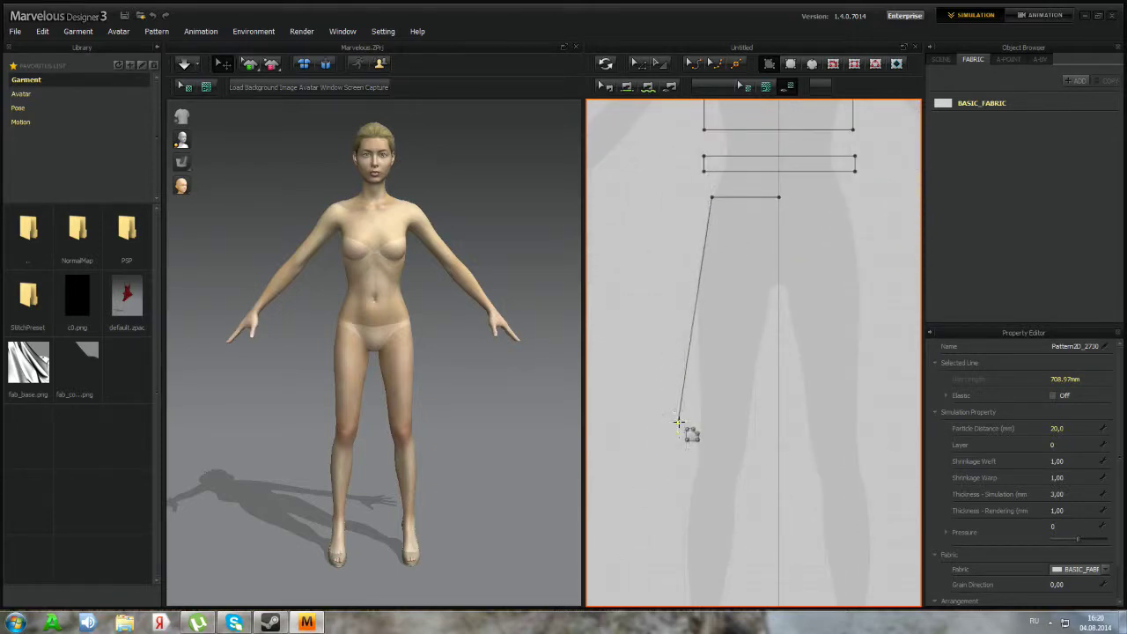
click(667, 492)
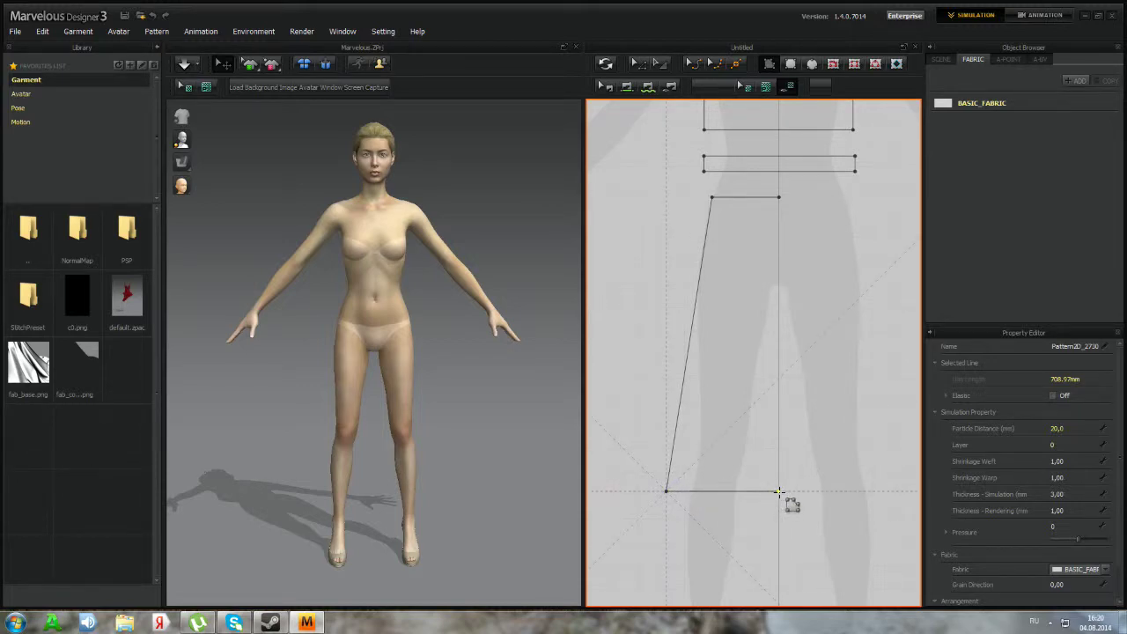
click(778, 491)
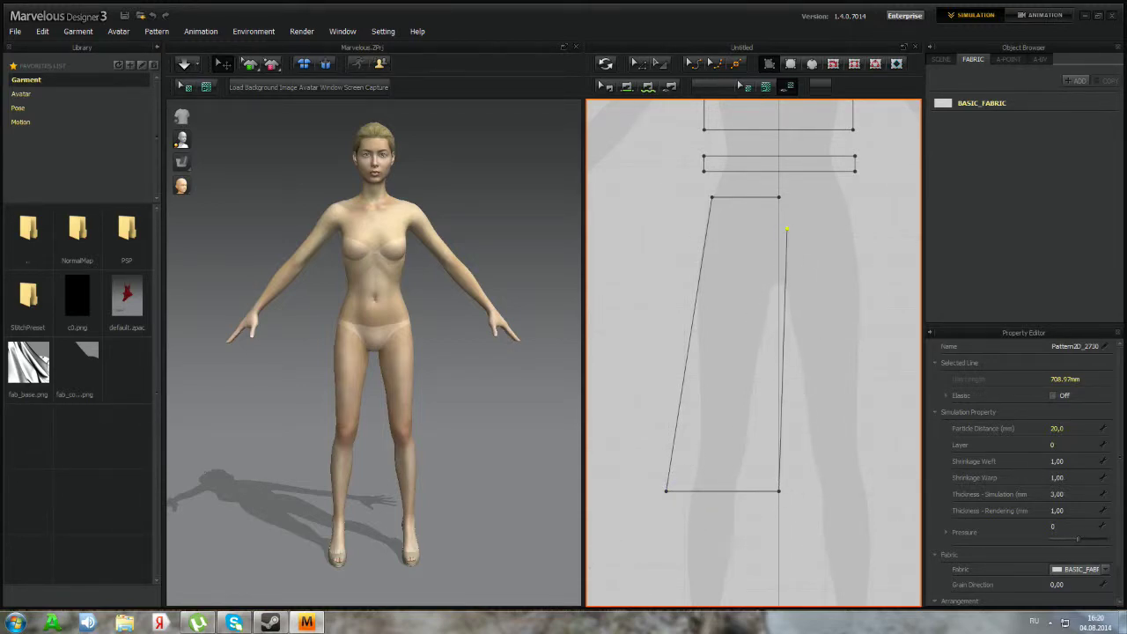
click(780, 198)
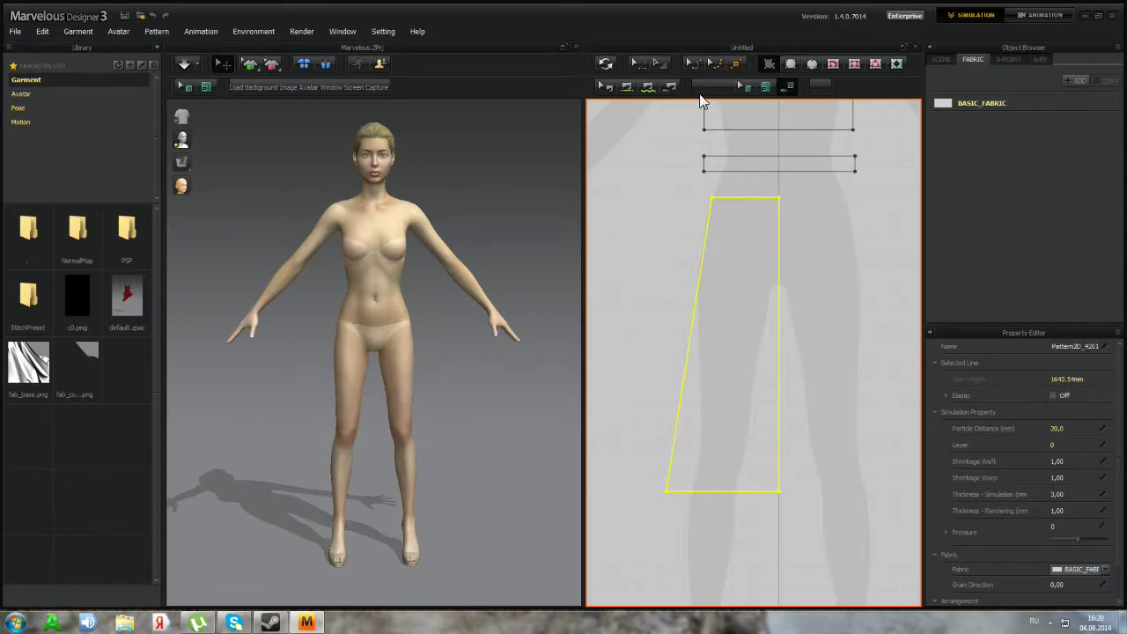
Unfold the half-skirt pattern across its straight centre edge into a full symmetric skirt panel
click(639, 67)
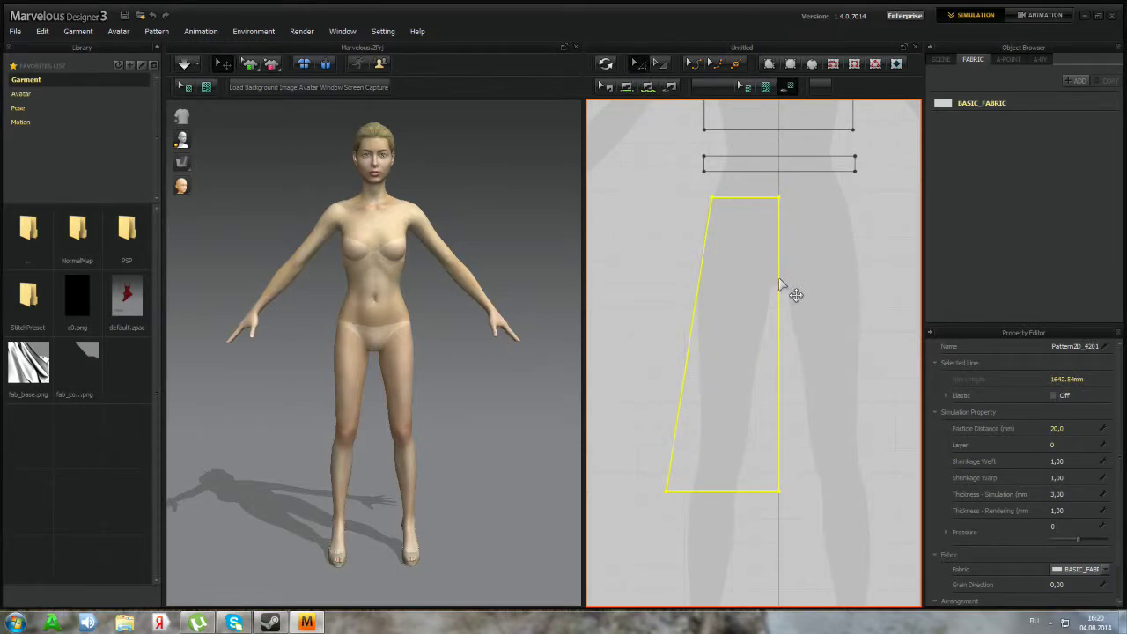
click(778, 292)
right_click(780, 296)
click(795, 312)
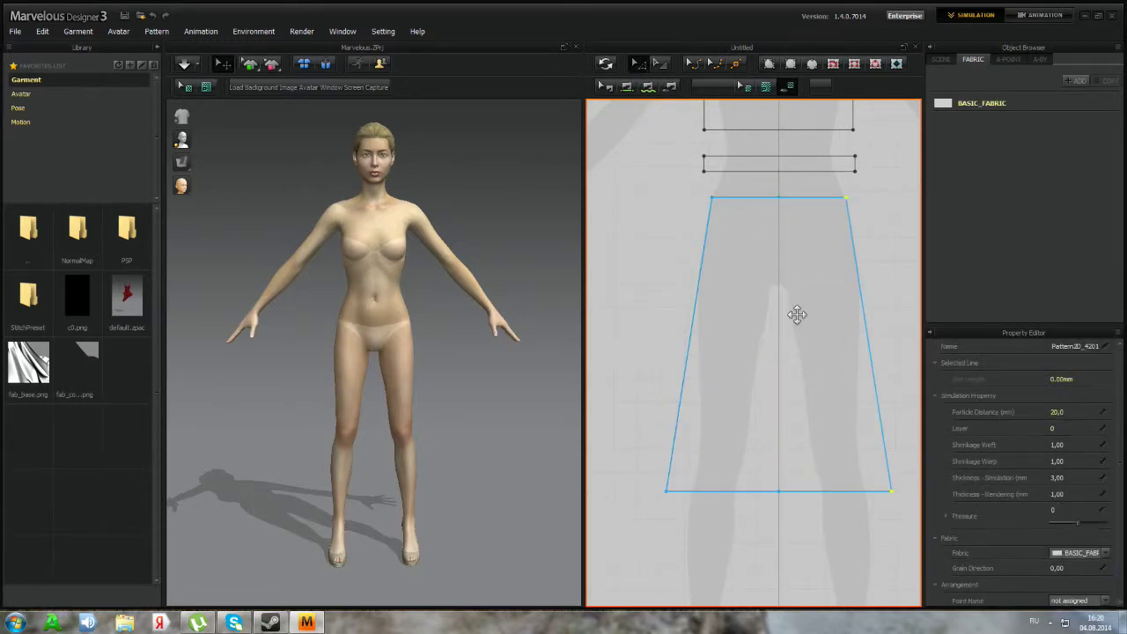
Delete the leftover centre points on the hem and the top edge of the unfolded skirt
middle_drag(797, 314, 724, 324)
click(822, 396)
middle_drag(822, 396, 798, 314)
scroll(674, 436, up, 5)
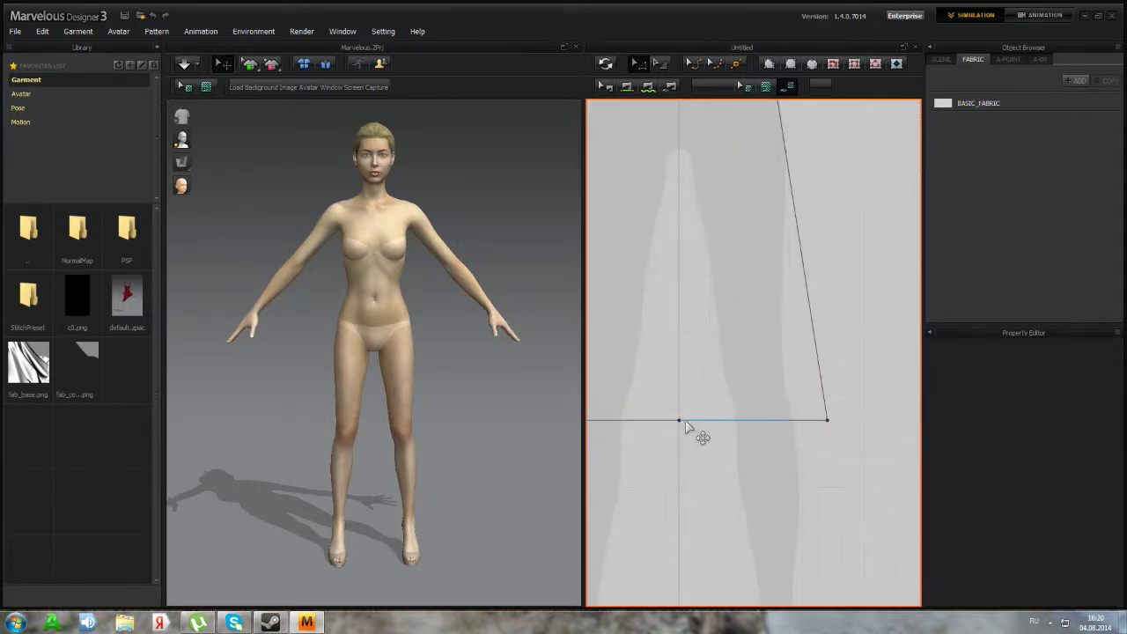
click(672, 422)
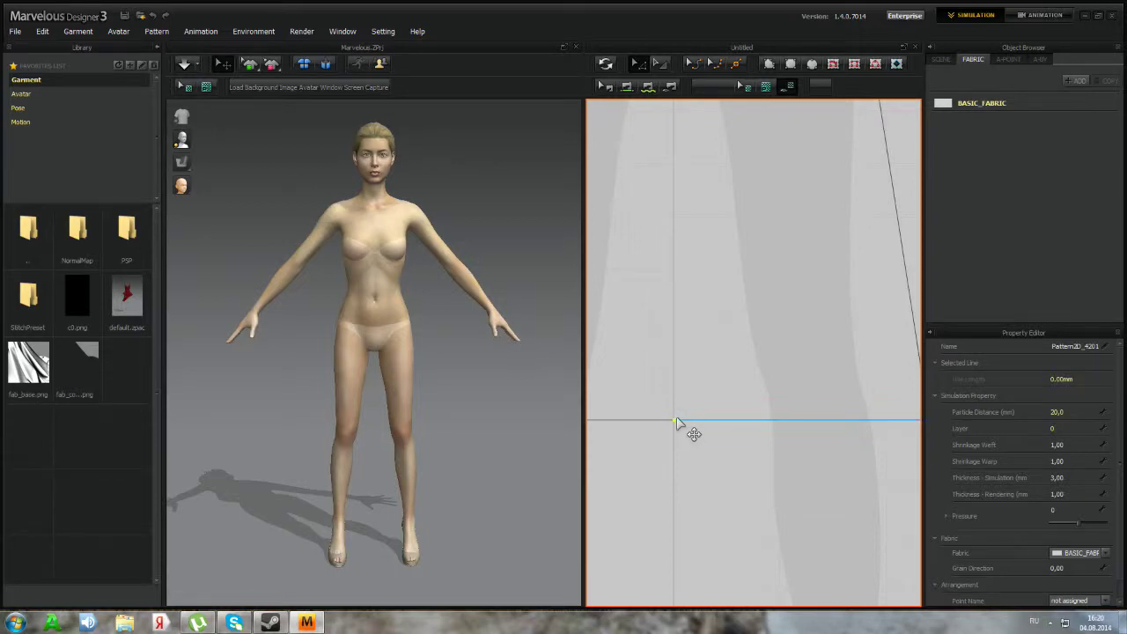
middle_drag(708, 352, 713, 521)
middle_drag(707, 350, 720, 483)
mouse_move(691, 291)
middle_down()
mouse_move(714, 498)
mouse_move(705, 322)
middle_up()
click(710, 306)
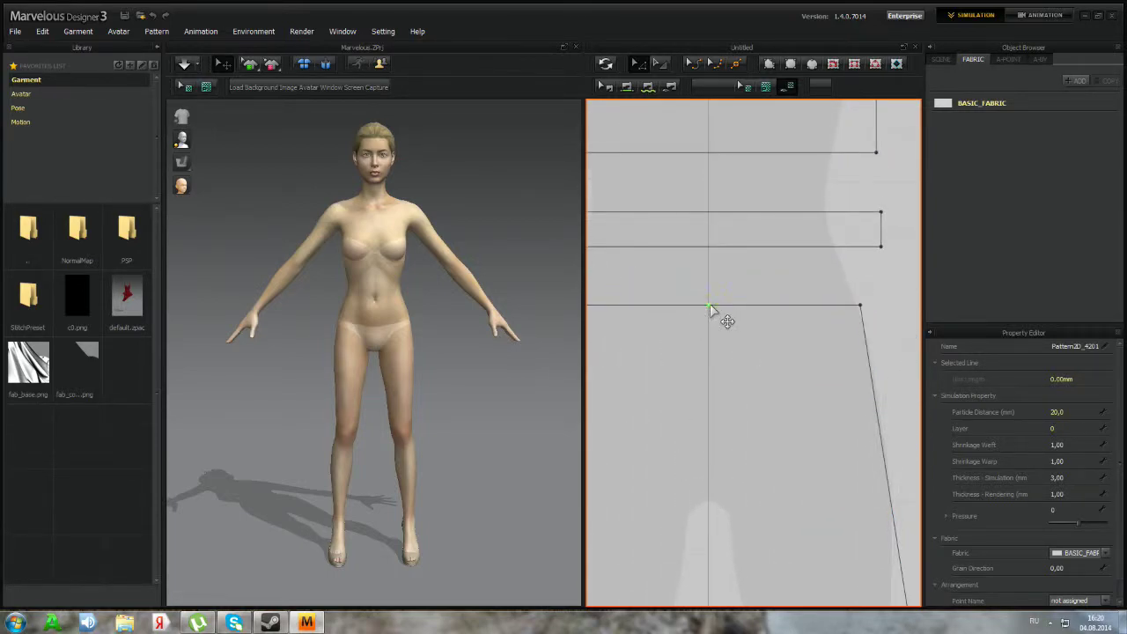
key(Delete)
Copy the full skirt pattern and paste the duplicate below the back waistband, level with the front skirt
scroll(707, 342, down, 8)
right_drag(714, 343, 699, 291)
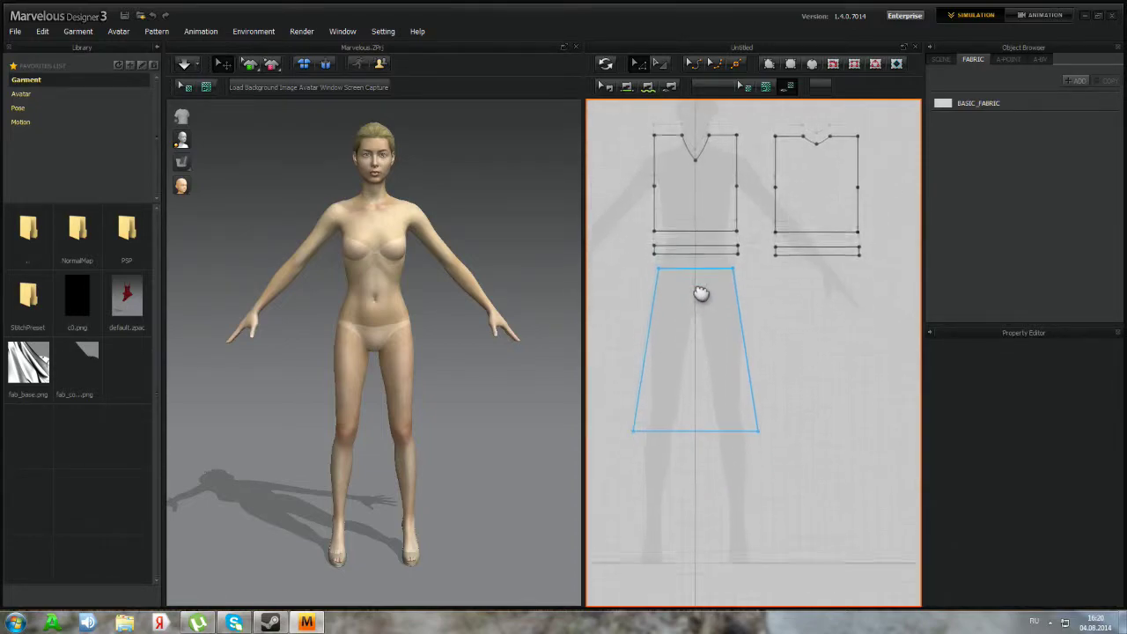
right_click(712, 336)
click(743, 363)
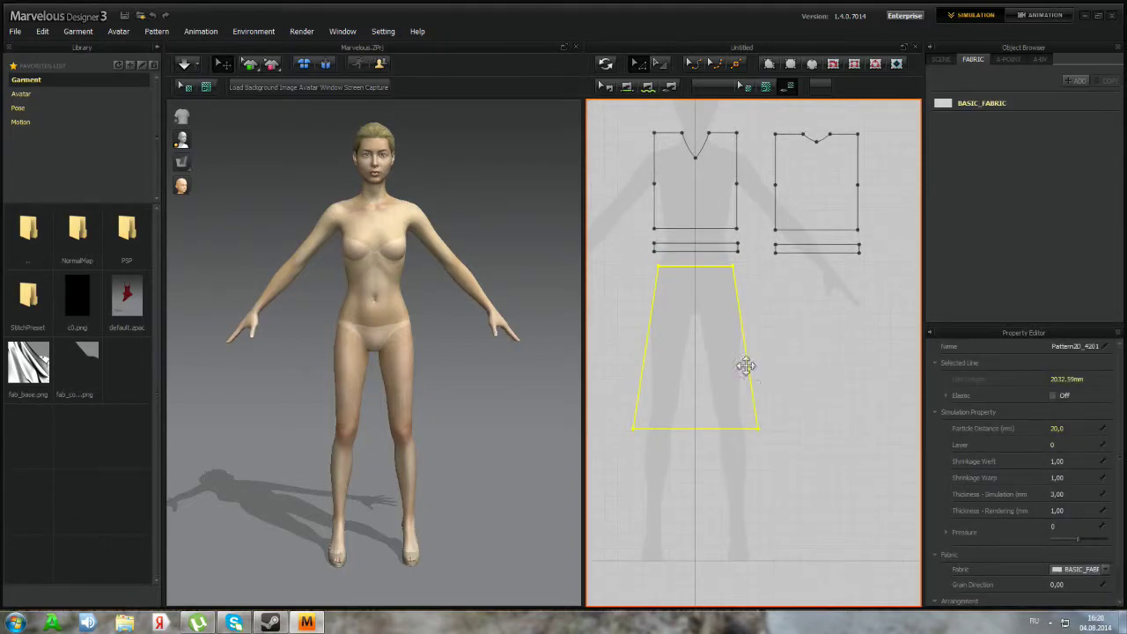
right_drag(742, 364, 692, 360)
right_click(721, 318)
click(746, 331)
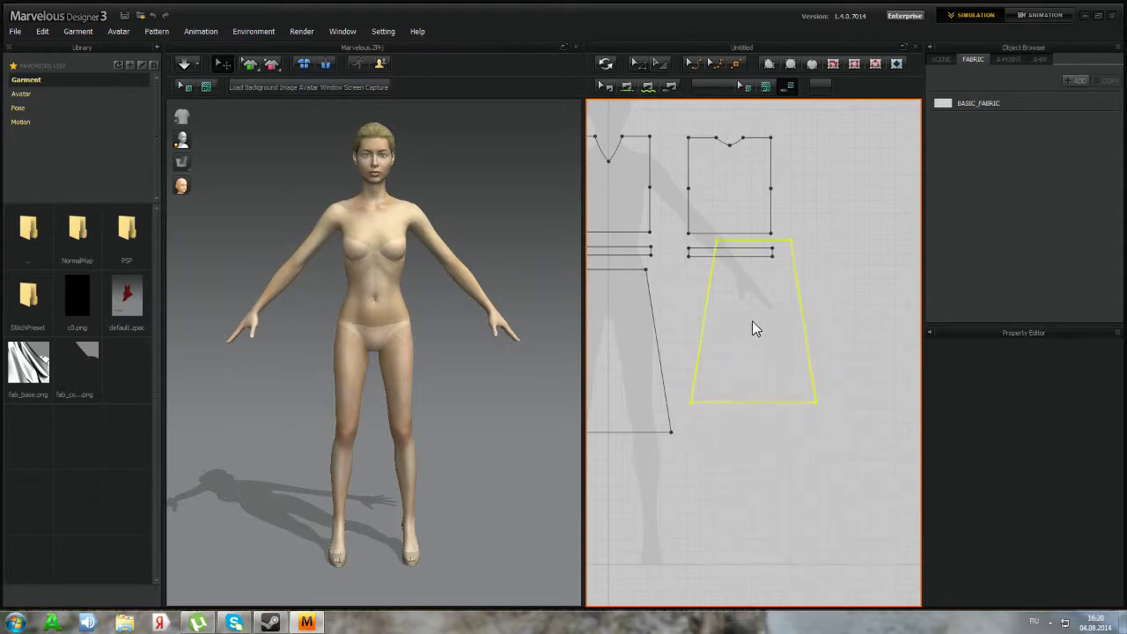
click(759, 349)
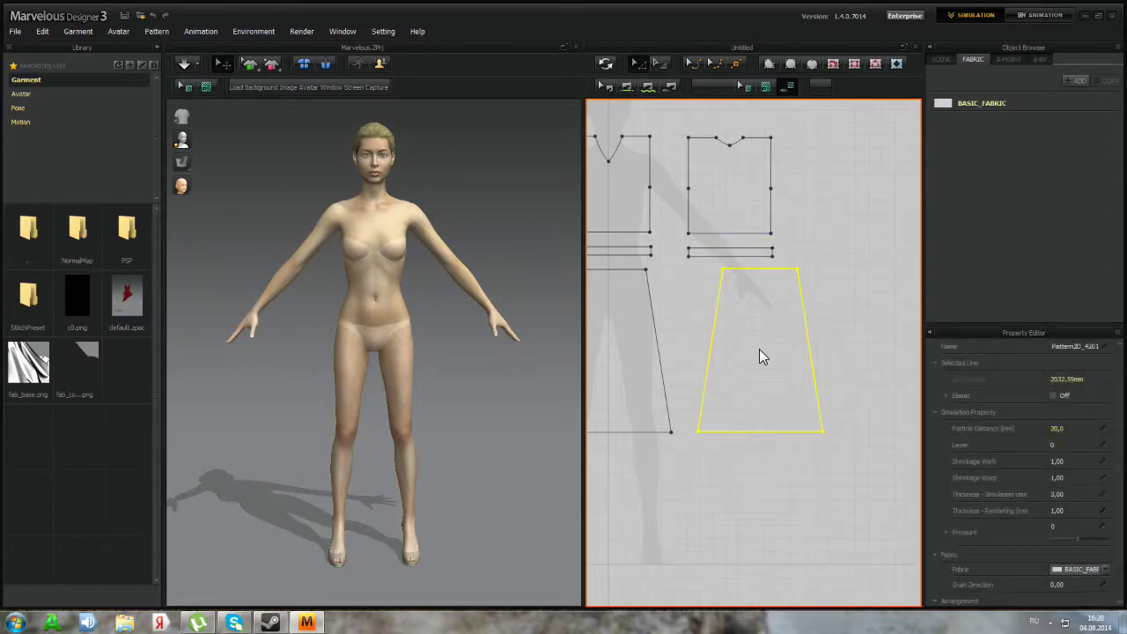
right_drag(716, 349, 749, 363)
drag(763, 365, 762, 368)
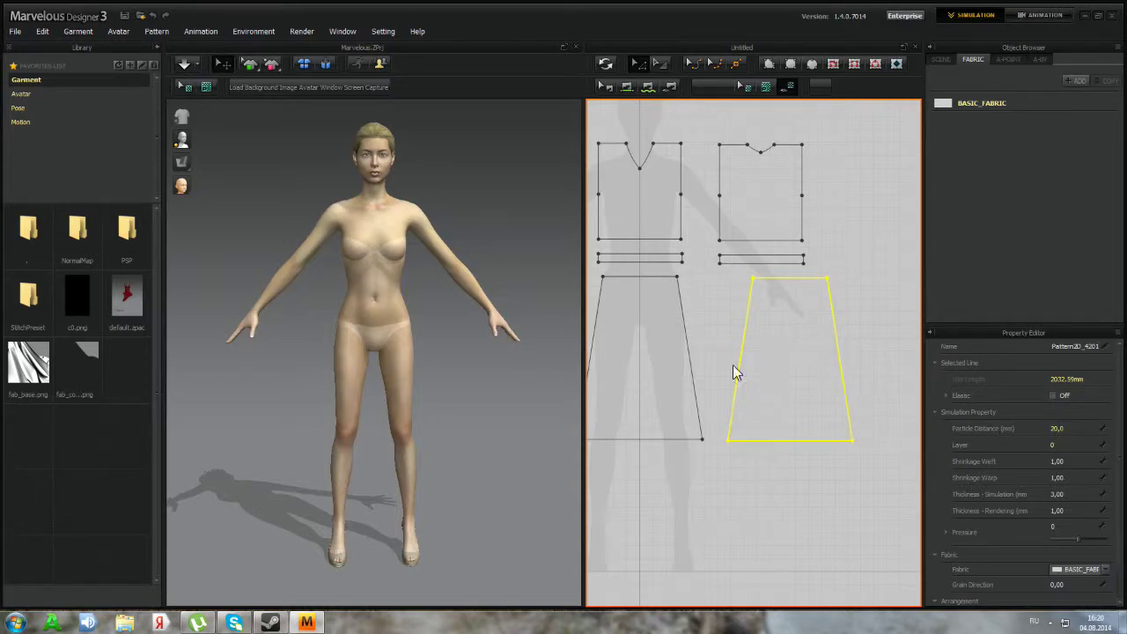
Synchronize the patterns into the 3D view, then turn the back bodice around and position it behind the avatar's back
click(605, 63)
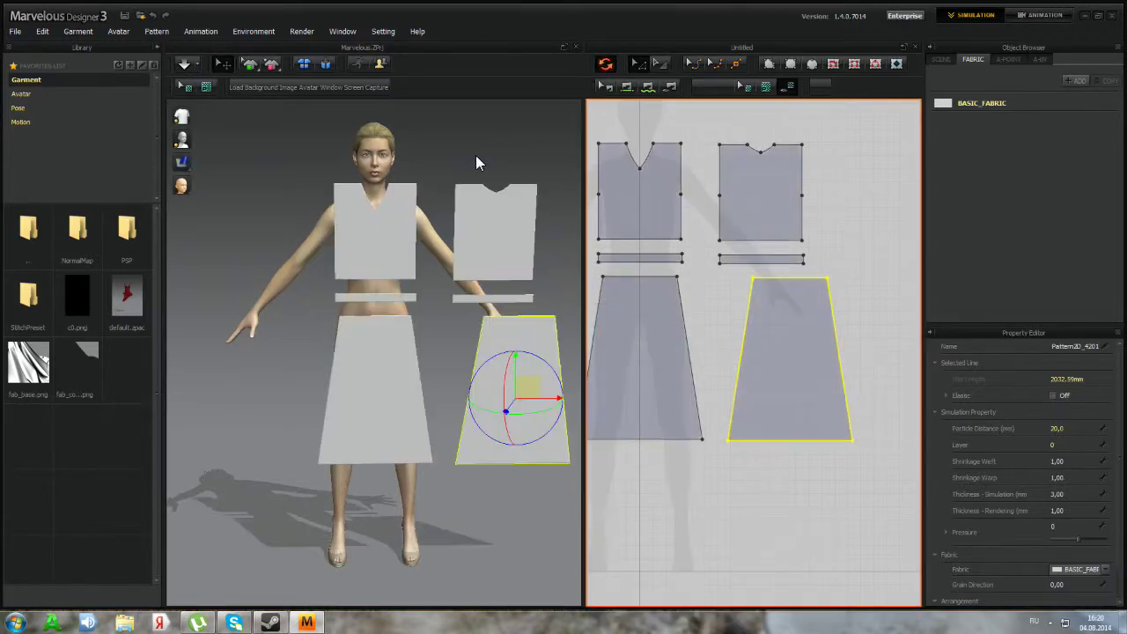
right_drag(476, 155, 370, 246)
click(305, 208)
click(365, 243)
drag(403, 265, 360, 256)
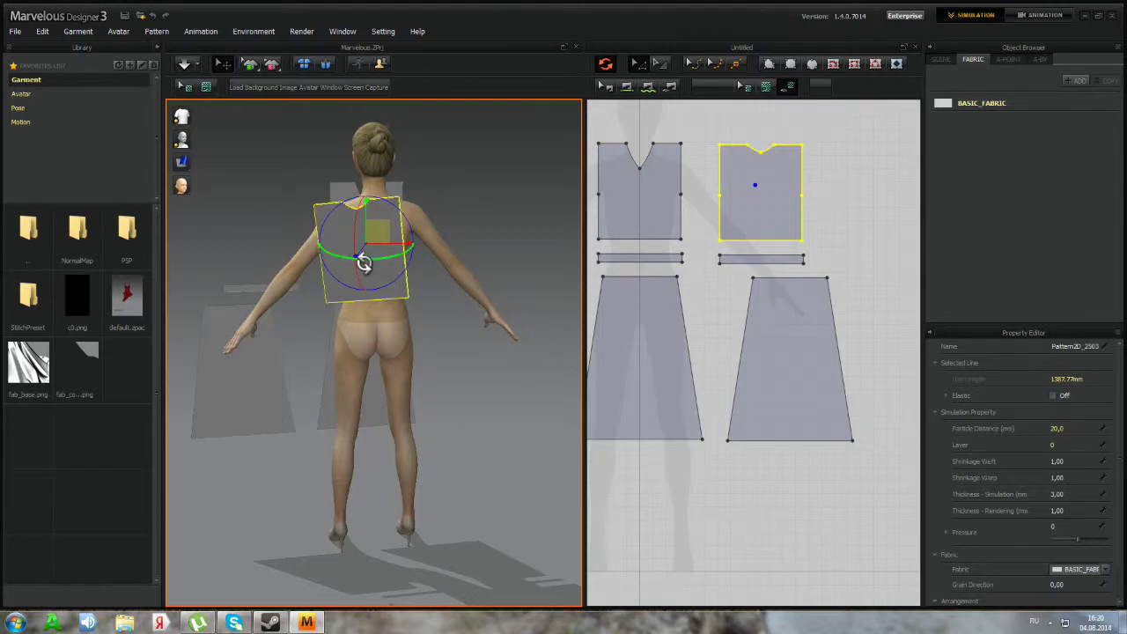
drag(358, 214, 339, 265)
Rotate the back waistband to face backwards and move it behind the avatar
click(233, 283)
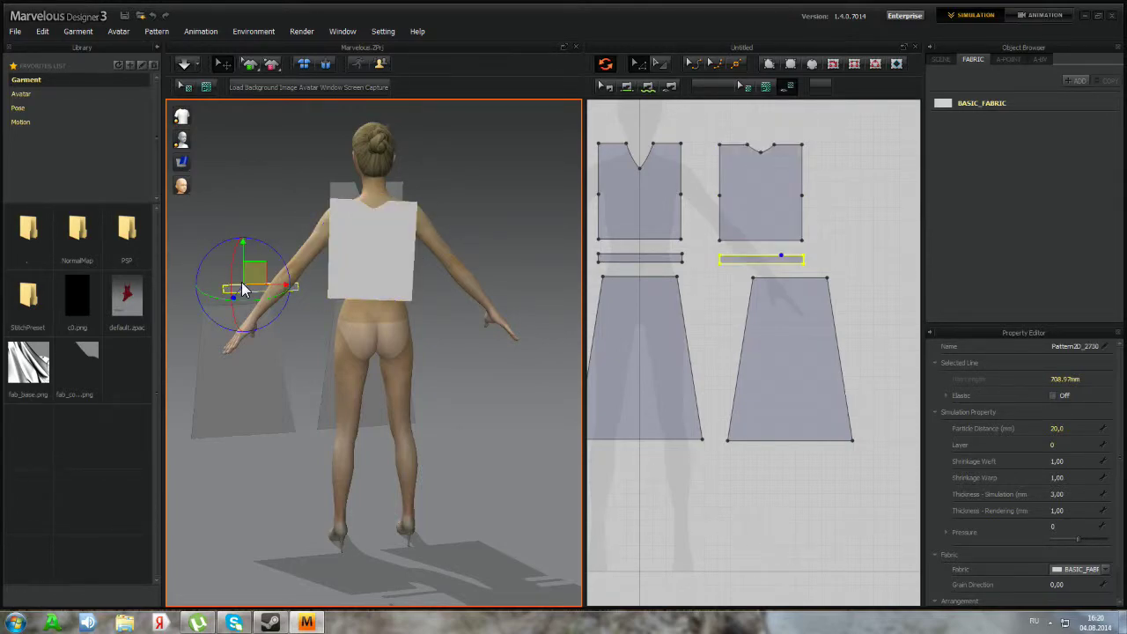
drag(92, 299, 4, 291)
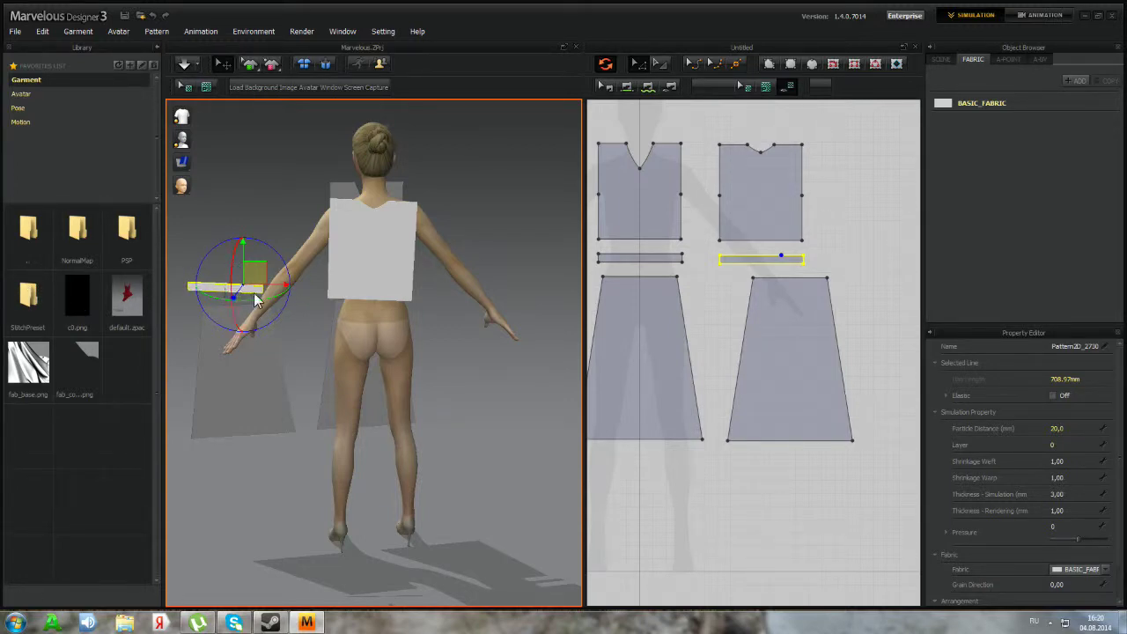
drag(239, 293, 438, 266)
Rotate the back skirt to face backwards and move it behind the avatar's legs, just below the back bodice
click(275, 372)
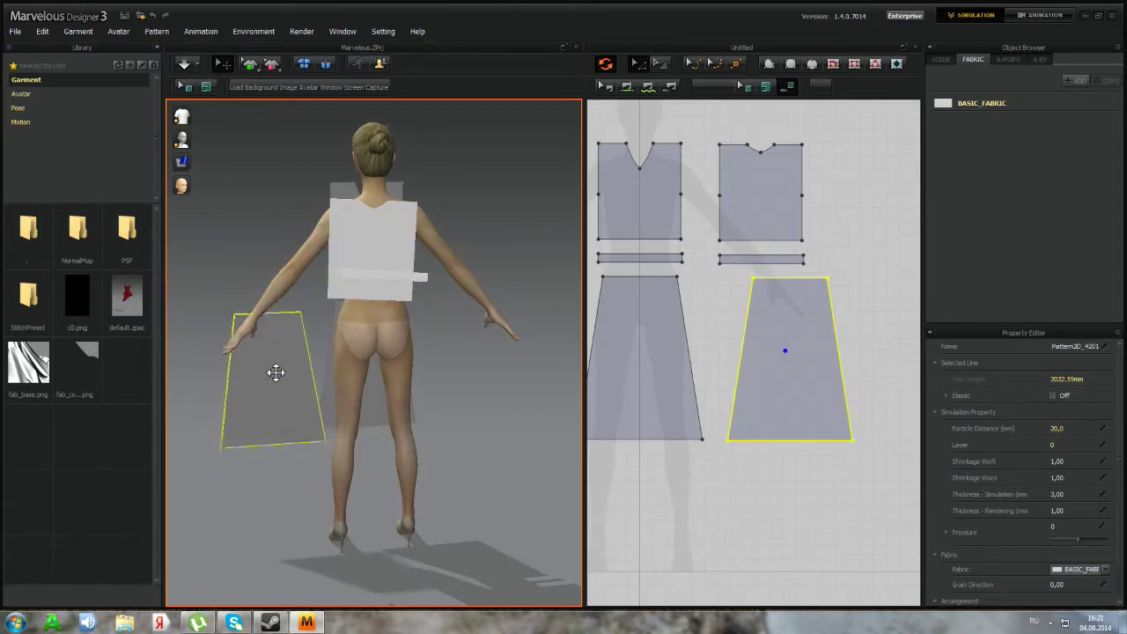
drag(299, 377, 222, 469)
click(284, 366)
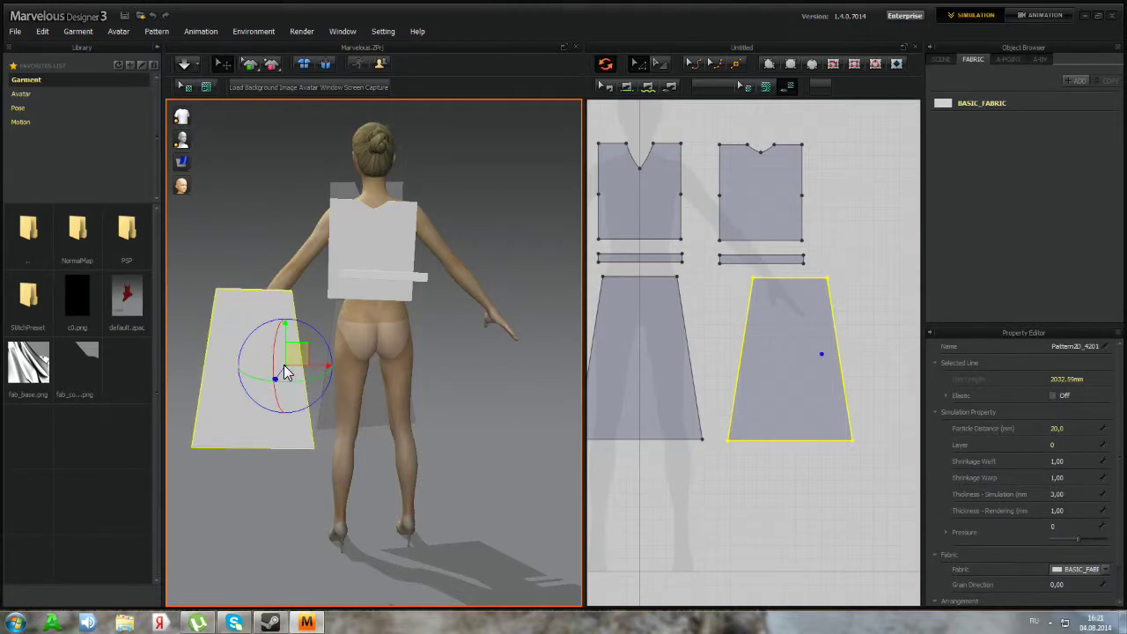
drag(310, 374, 392, 392)
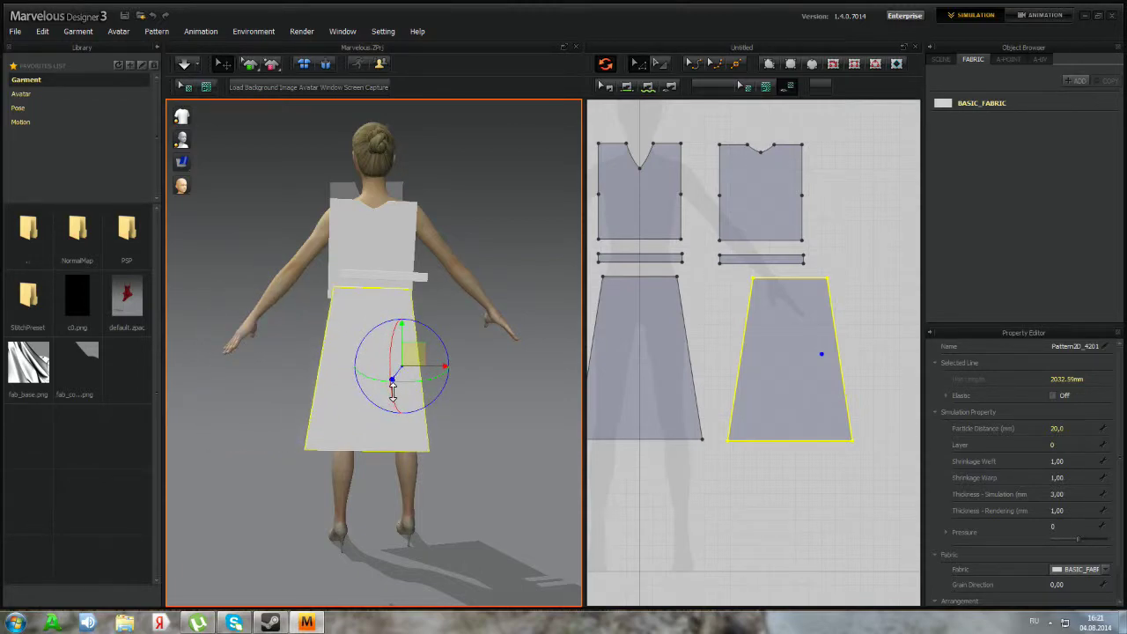
drag(402, 349, 401, 368)
Lower the back waistband to the join between the back bodice and the back skirt
click(393, 278)
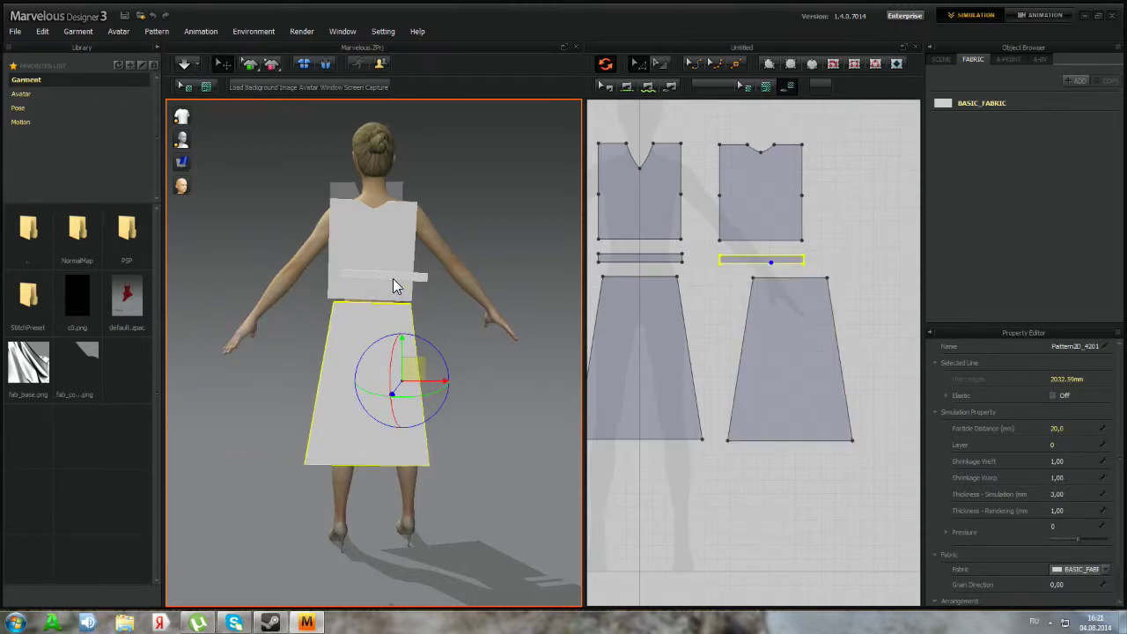
drag(392, 278, 380, 308)
right_drag(379, 308, 288, 294)
Show the avatar's arrangement points and wrap the back waistband around the rear waist from a back waist point
click(183, 139)
click(388, 301)
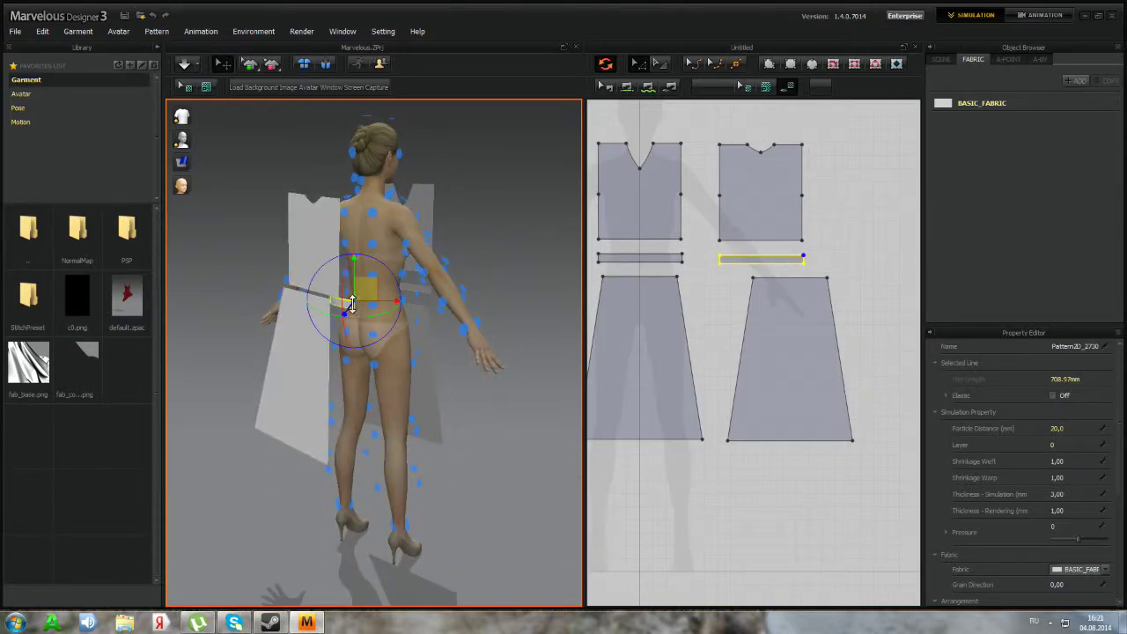
click(466, 335)
click(352, 305)
click(353, 305)
click(374, 286)
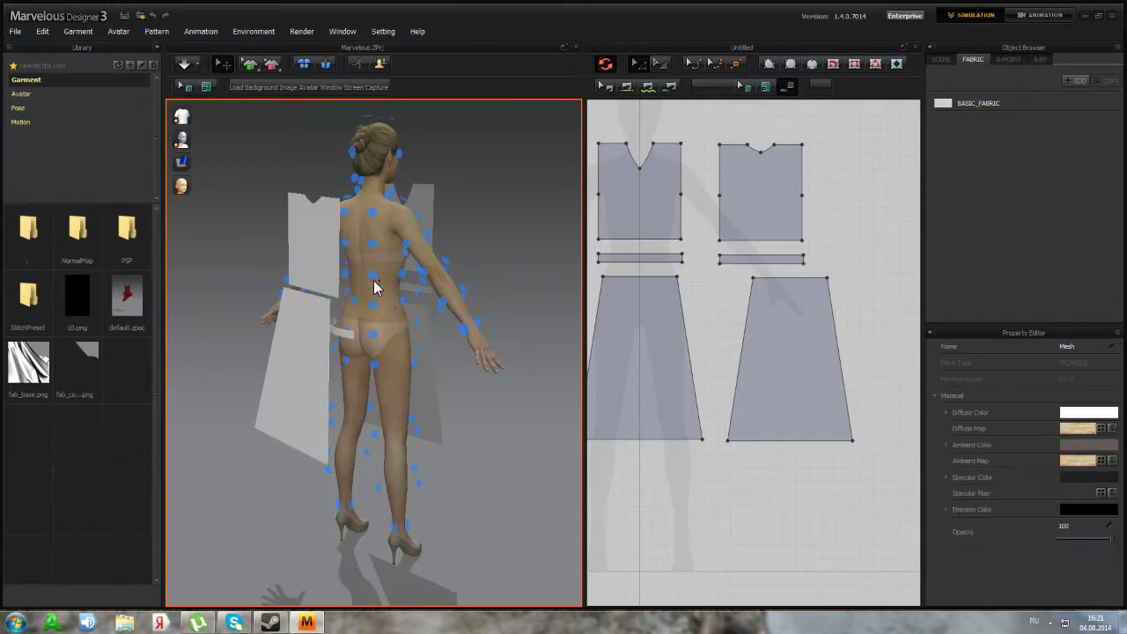
click(355, 305)
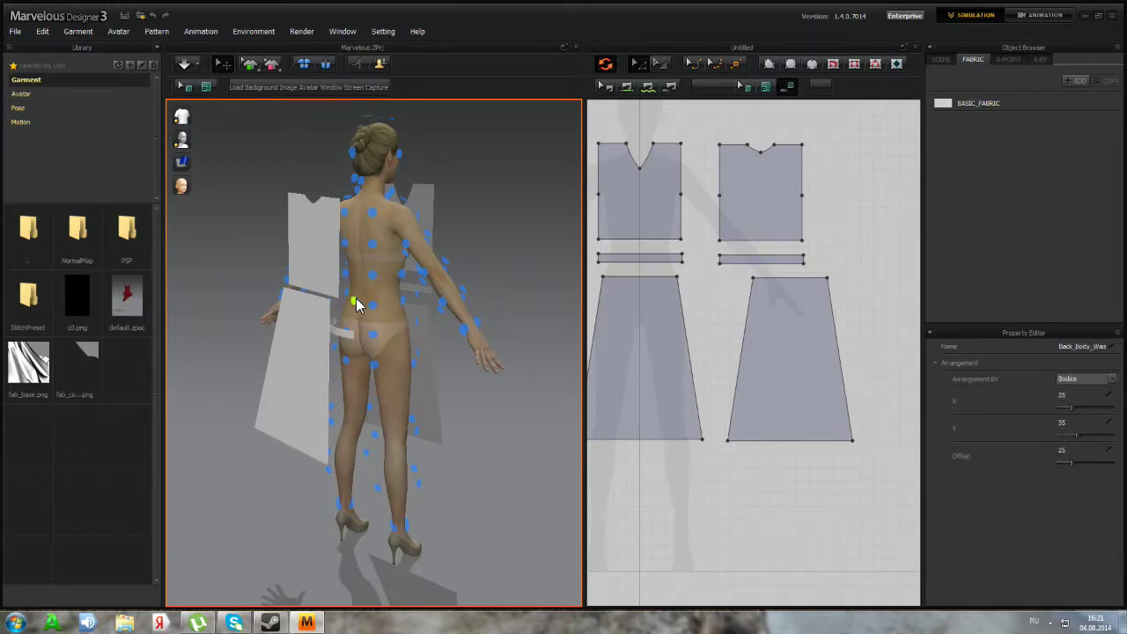
click(731, 259)
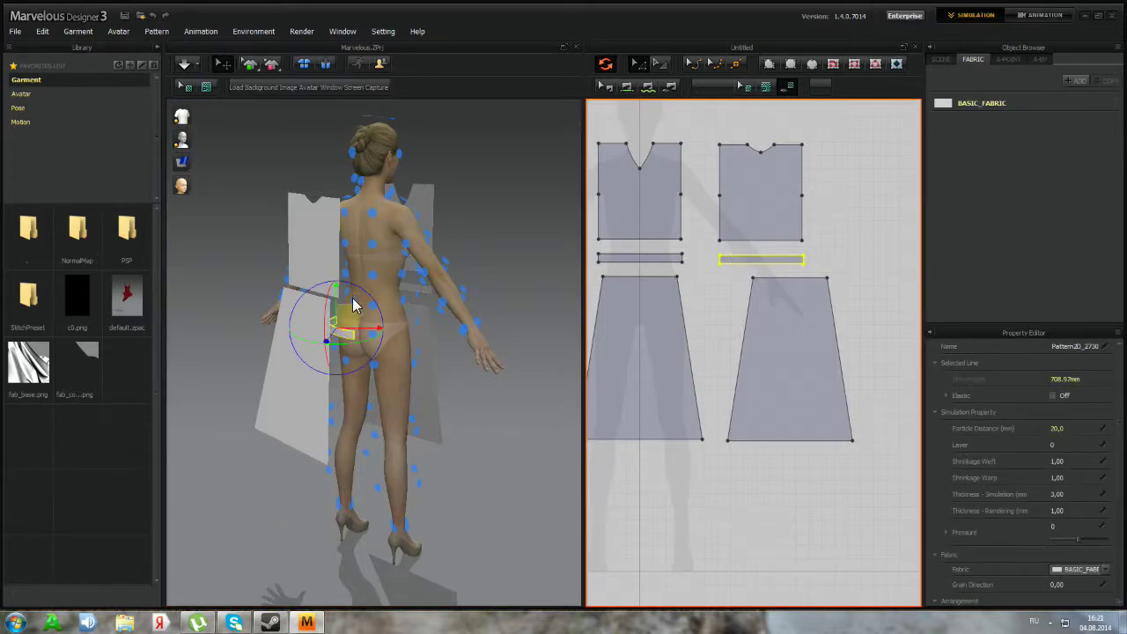
right_drag(353, 305, 284, 302)
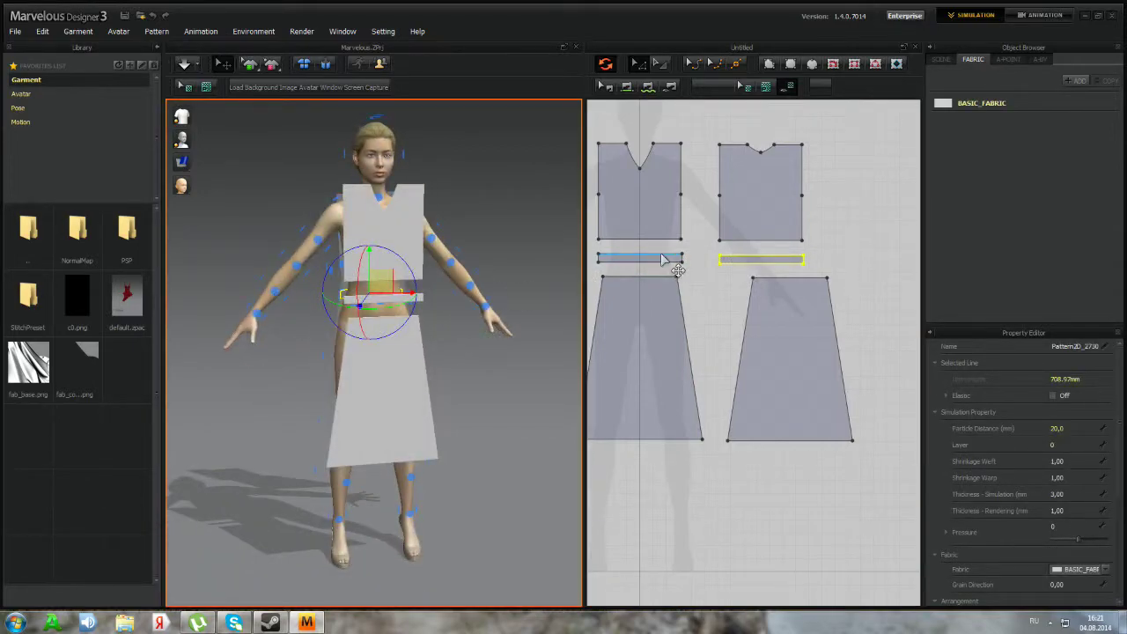
Wrap the front waistband around the front of the avatar's waist using an arrangement point
click(641, 258)
right_drag(419, 298, 447, 297)
right_drag(511, 304, 495, 290)
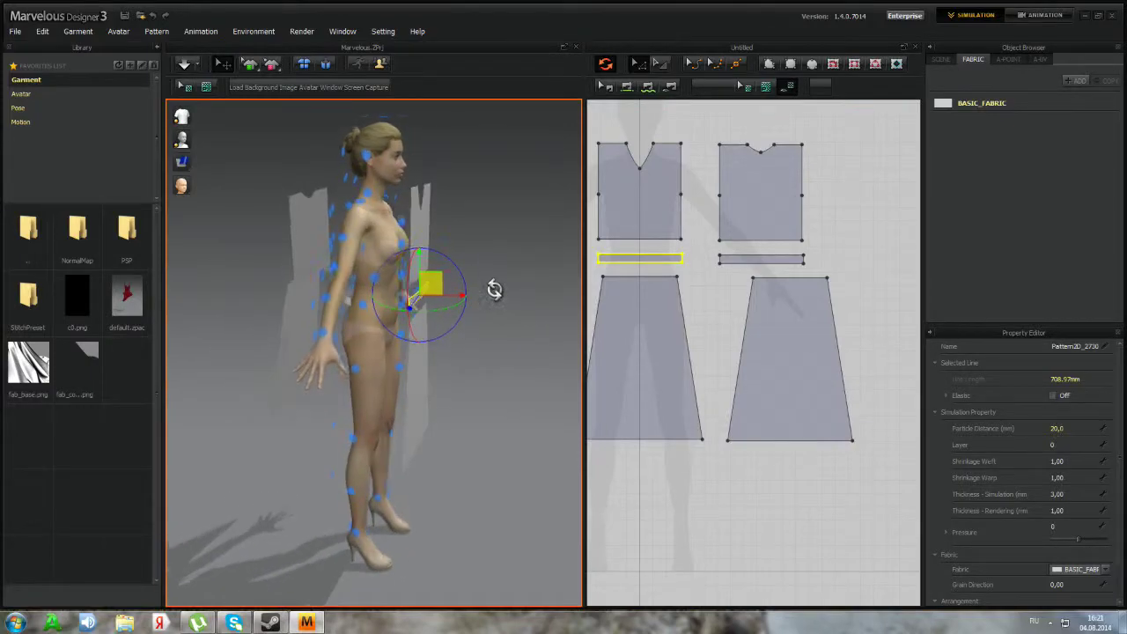
middle_drag(406, 306, 417, 311)
scroll(417, 311, down, 3)
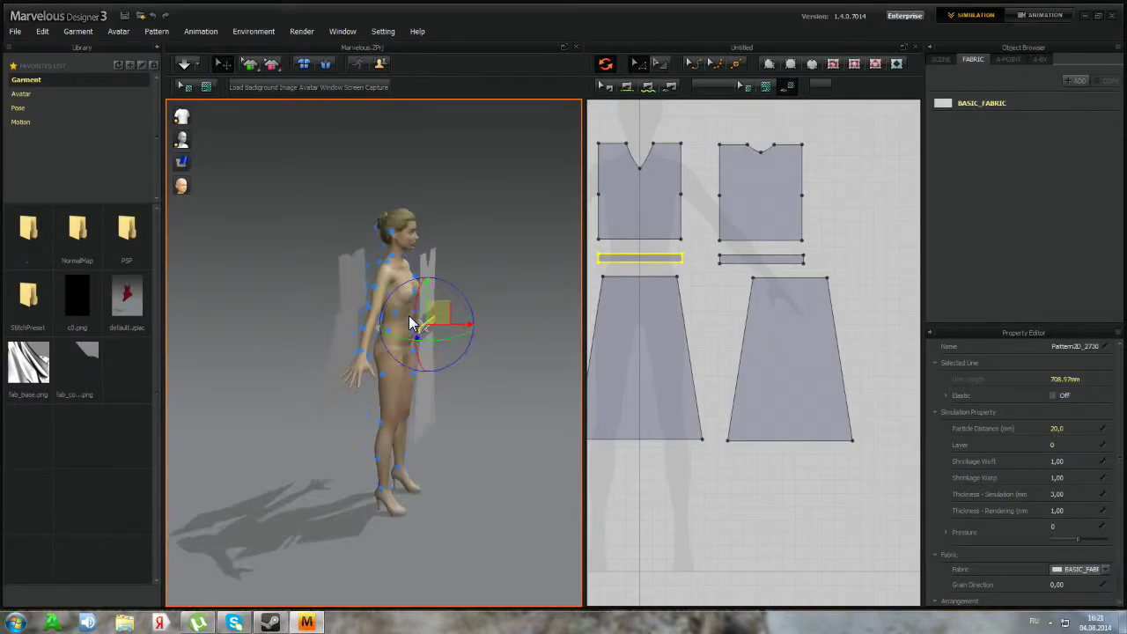
scroll(412, 320, up, 6)
middle_drag(498, 263, 461, 279)
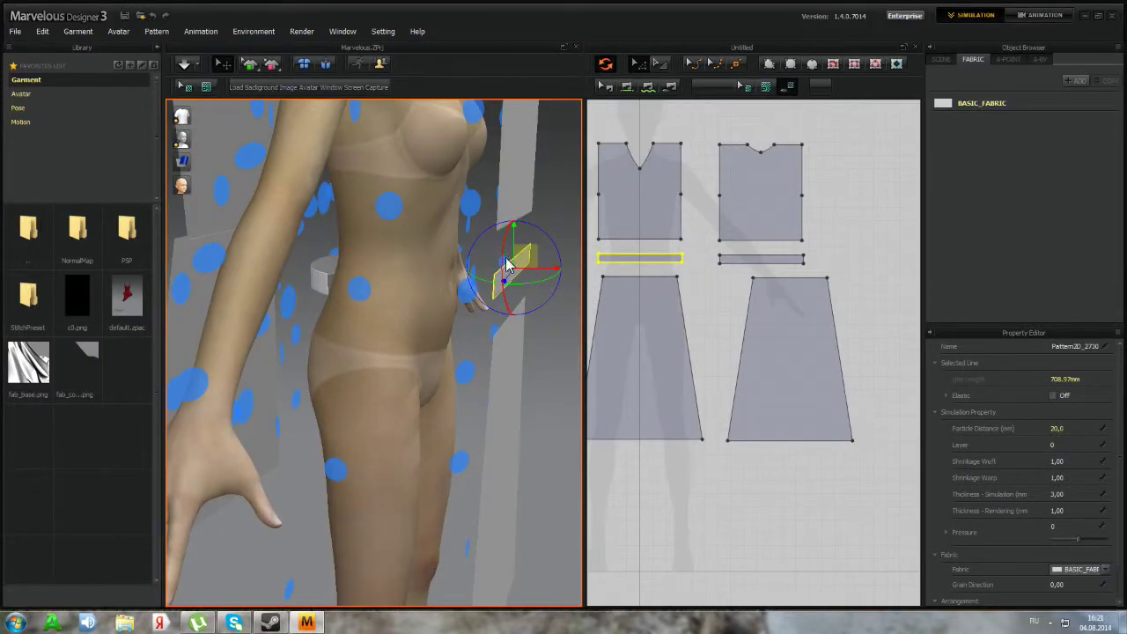
drag(506, 264, 558, 262)
right_drag(483, 256, 344, 350)
scroll(345, 350, down, 4)
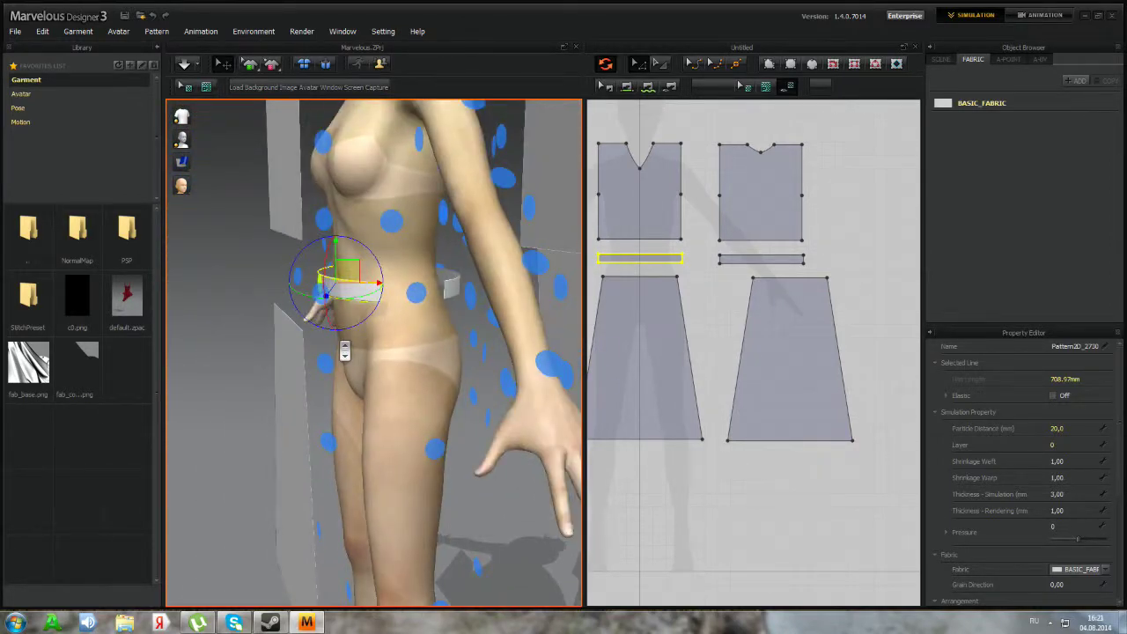
middle_drag(344, 350, 311, 397)
scroll(312, 397, down, 3)
Wrap the front skirt around the front of the avatar's hips and adjust its height below the waistband
click(347, 366)
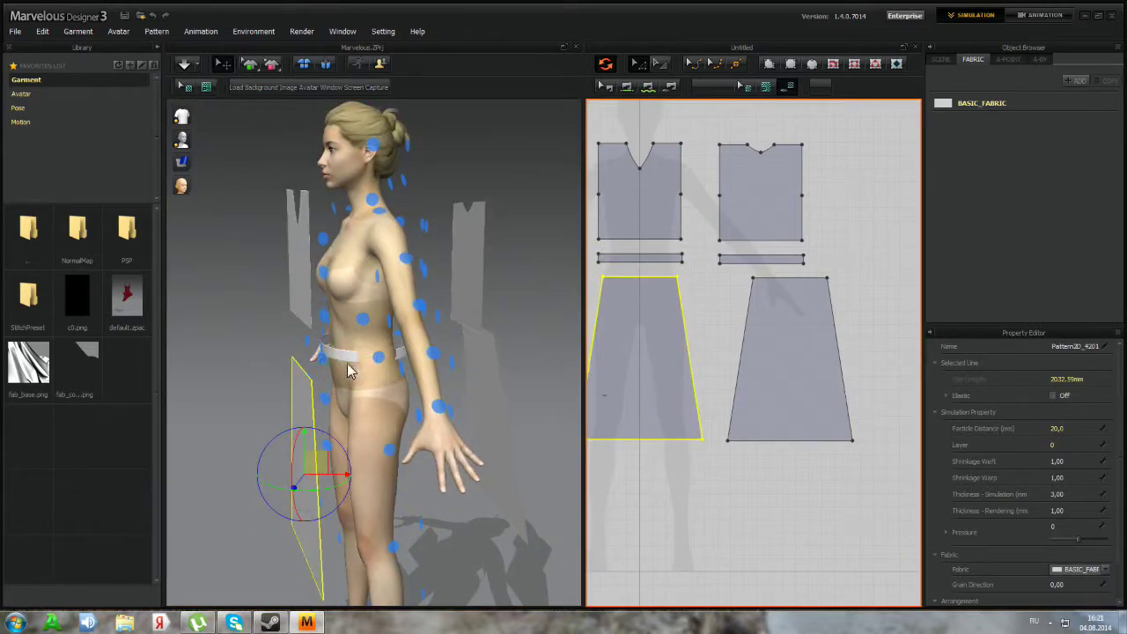
right_drag(347, 367, 445, 372)
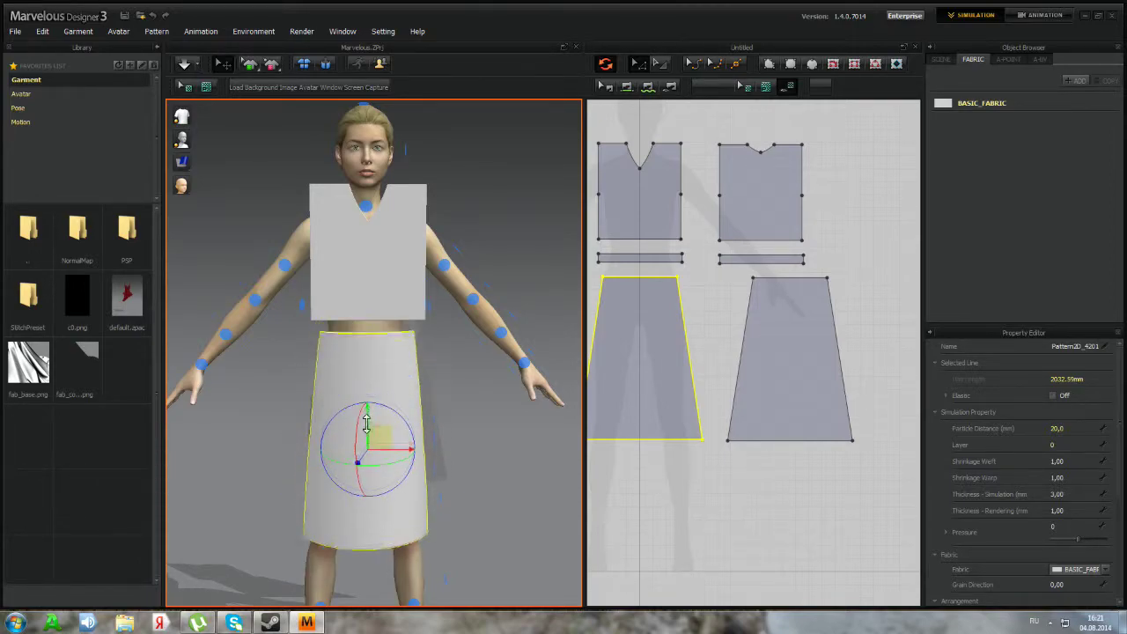
right_drag(373, 382, 211, 383)
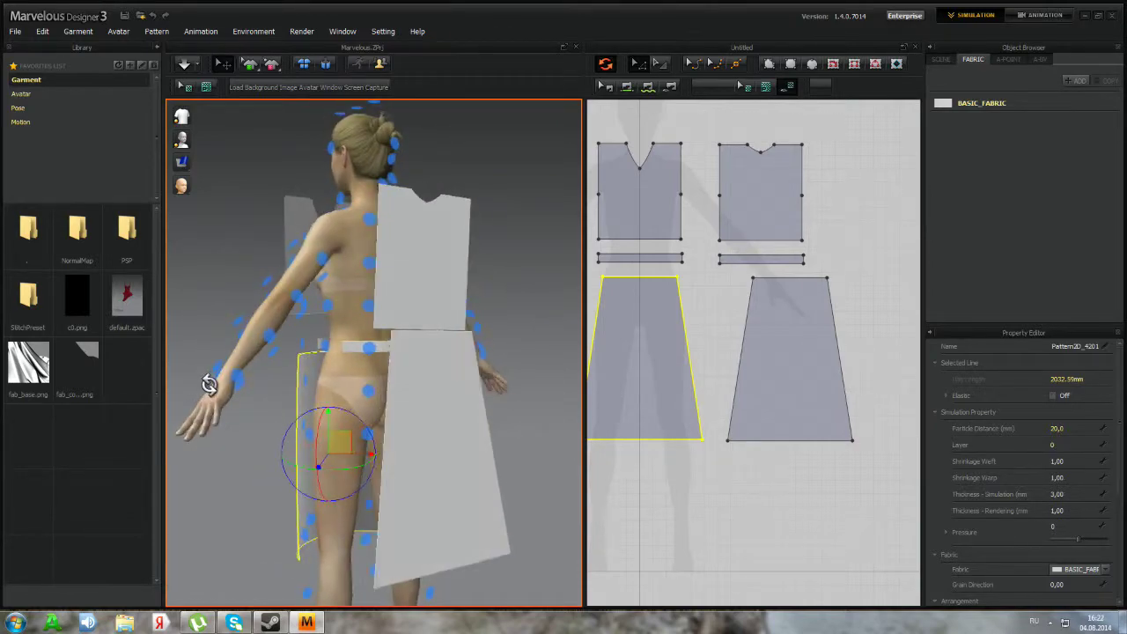
Wrap the back skirt around the rear of the avatar's hips at an arrangement point and adjust its height
click(740, 339)
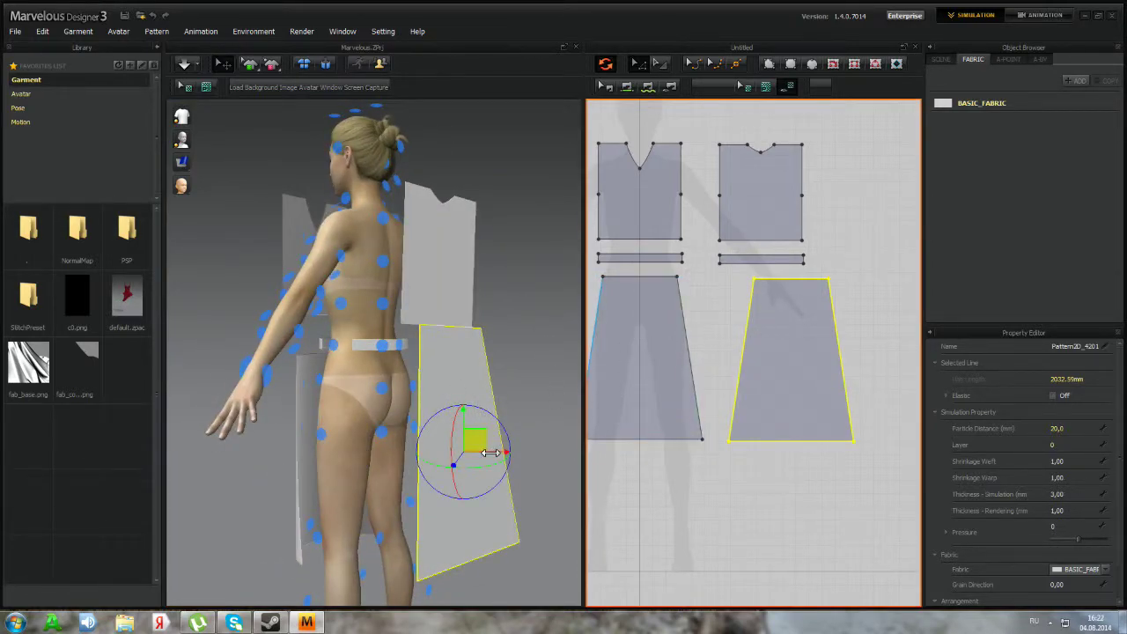
right_drag(427, 385, 305, 382)
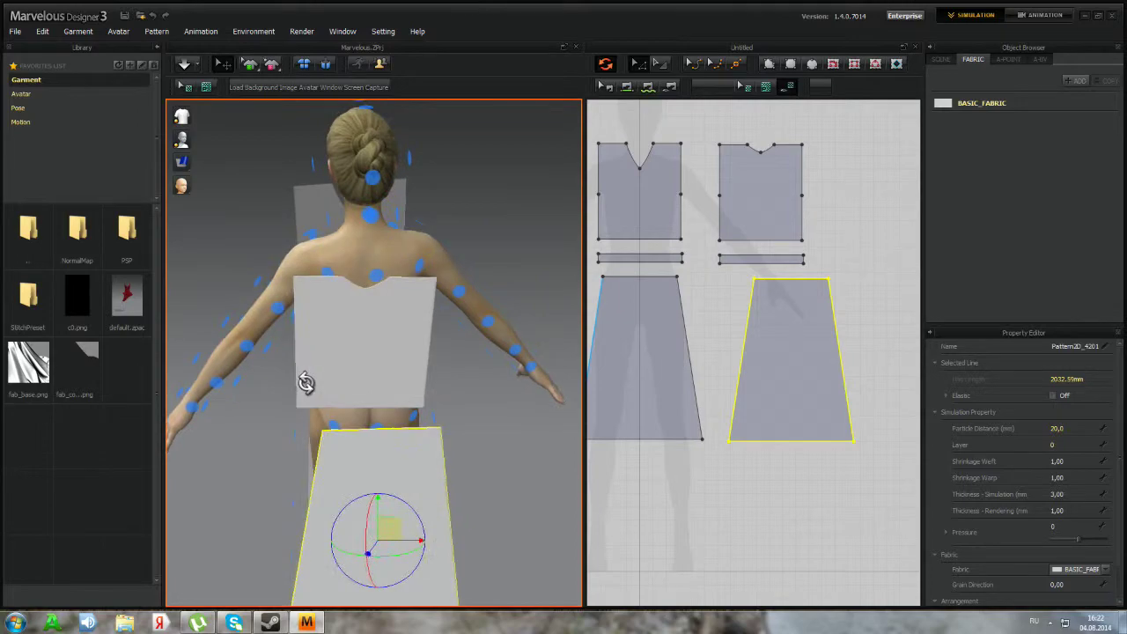
drag(375, 426, 370, 309)
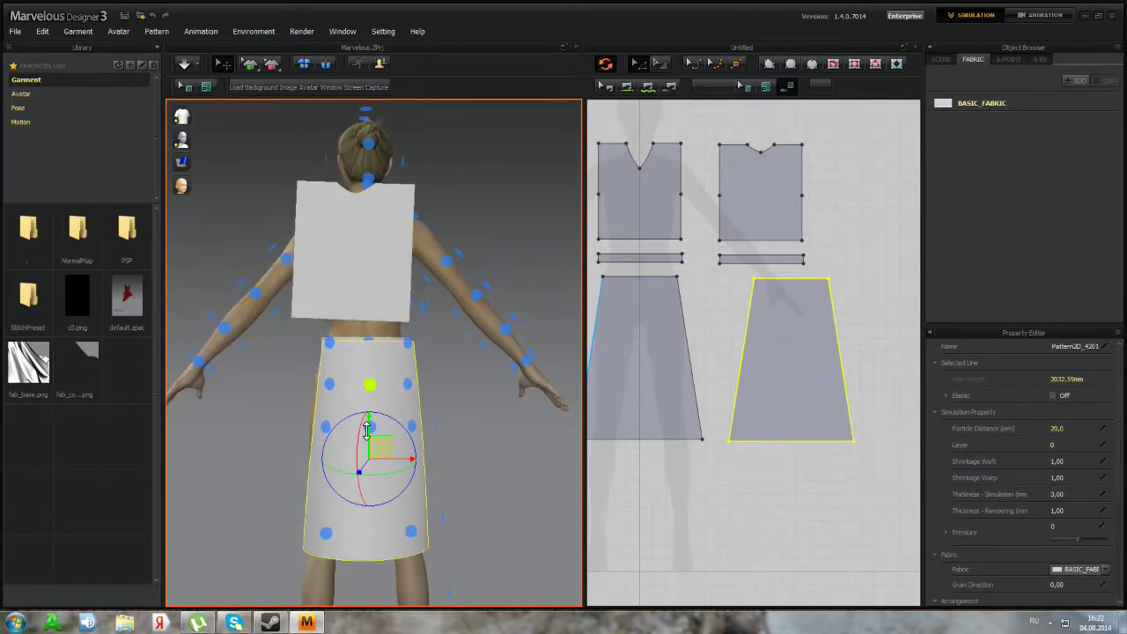
right_drag(372, 402, 264, 410)
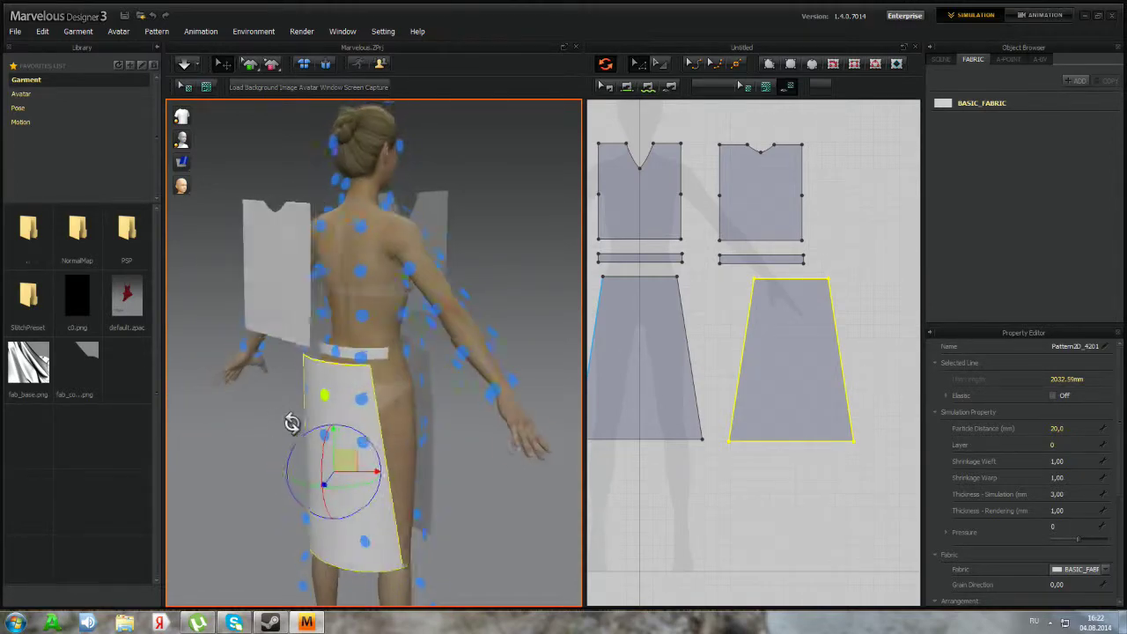
Place the back bodice at an arrangement point on the avatar's back
click(730, 188)
right_drag(405, 255, 255, 251)
click(312, 292)
Raise the front bodice in front of the avatar's chest to about the height of the back bodice
click(658, 209)
right_drag(452, 252, 359, 291)
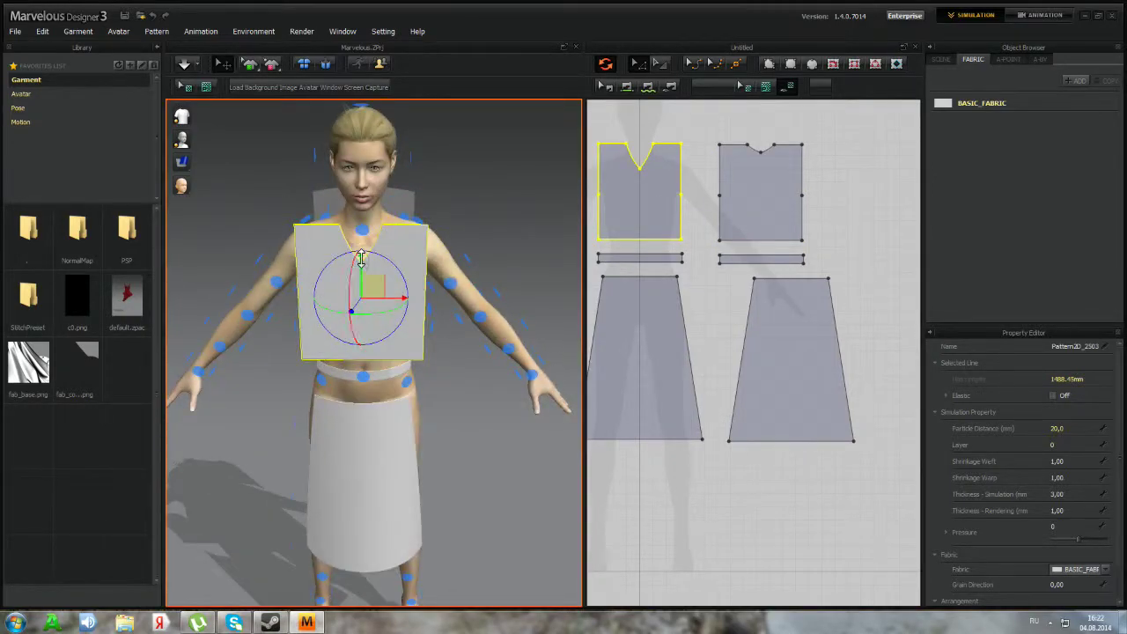
drag(359, 298, 359, 224)
drag(353, 268, 382, 227)
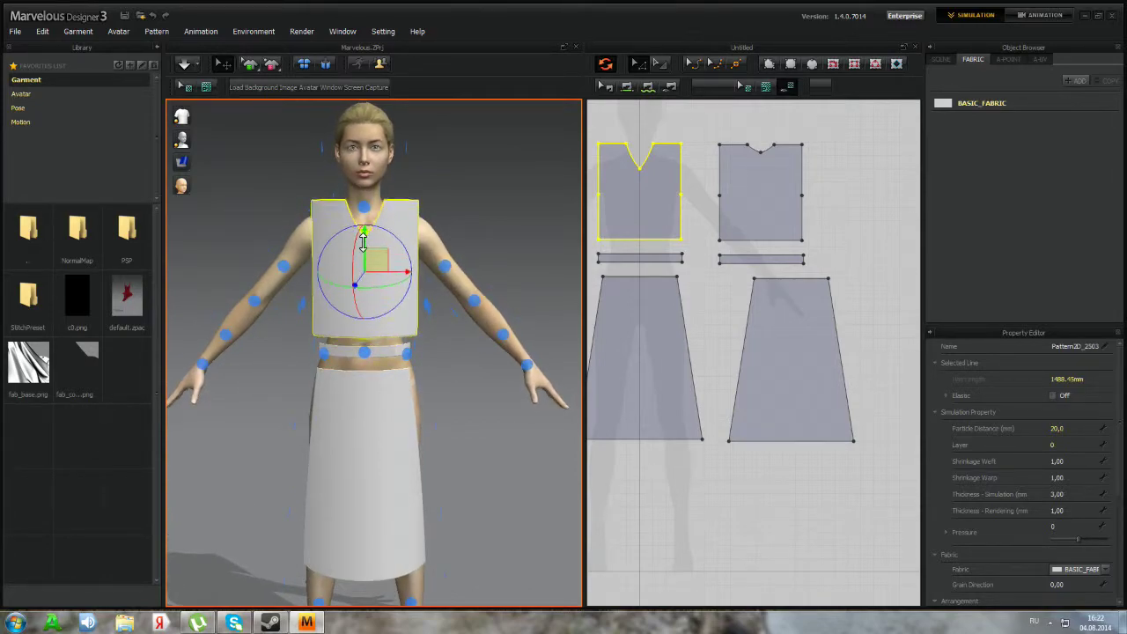
right_drag(304, 213, 281, 221)
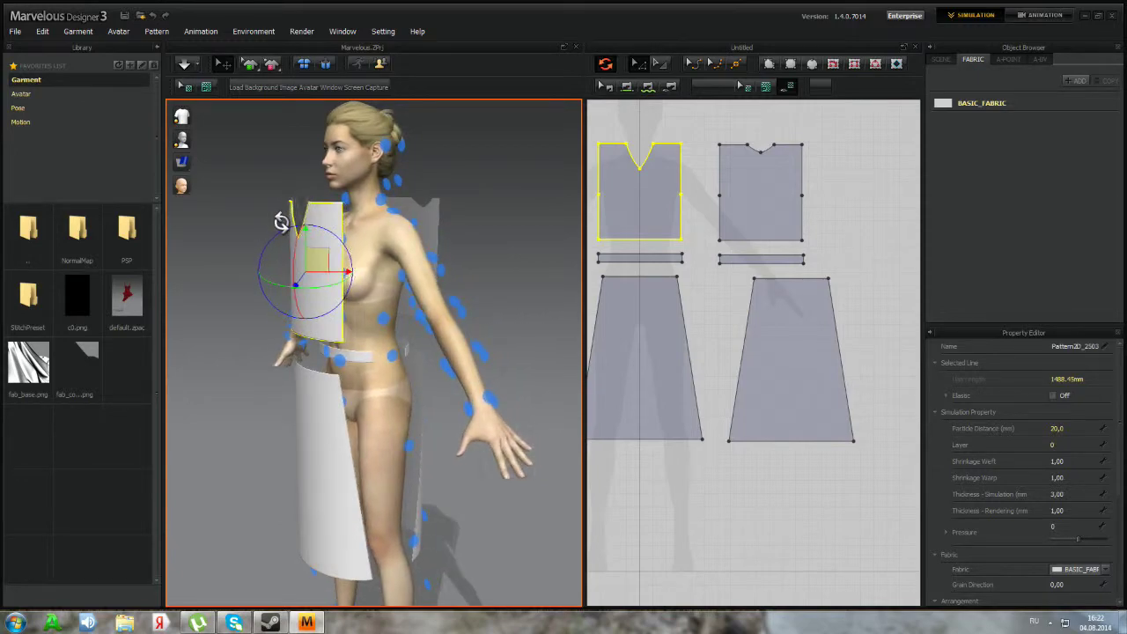
Sew the bodice bottom edges to the waistbands and the waistbands to the skirt top edges, on both front and back
middle_drag(673, 235, 729, 239)
scroll(728, 241, down, 2)
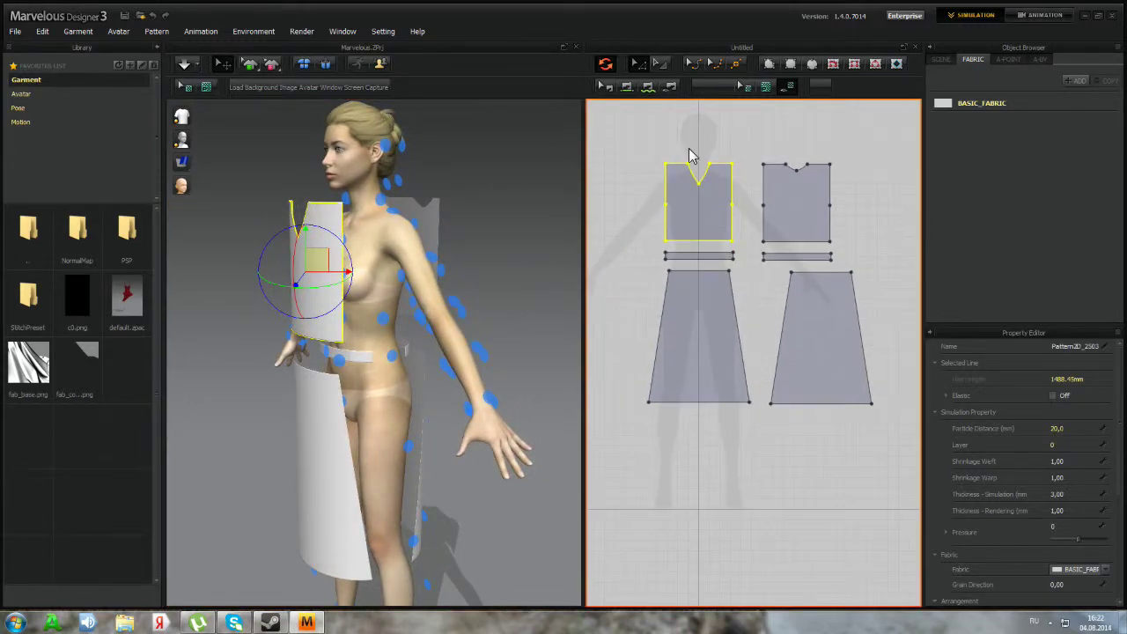
click(652, 87)
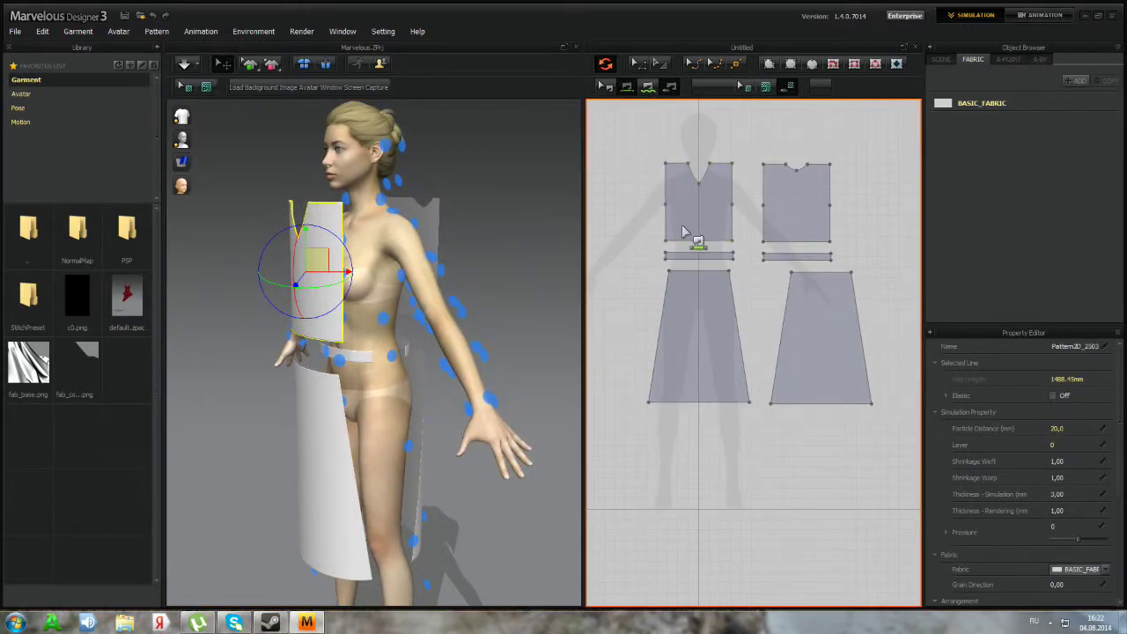
click(679, 252)
right_drag(440, 231, 524, 262)
click(687, 272)
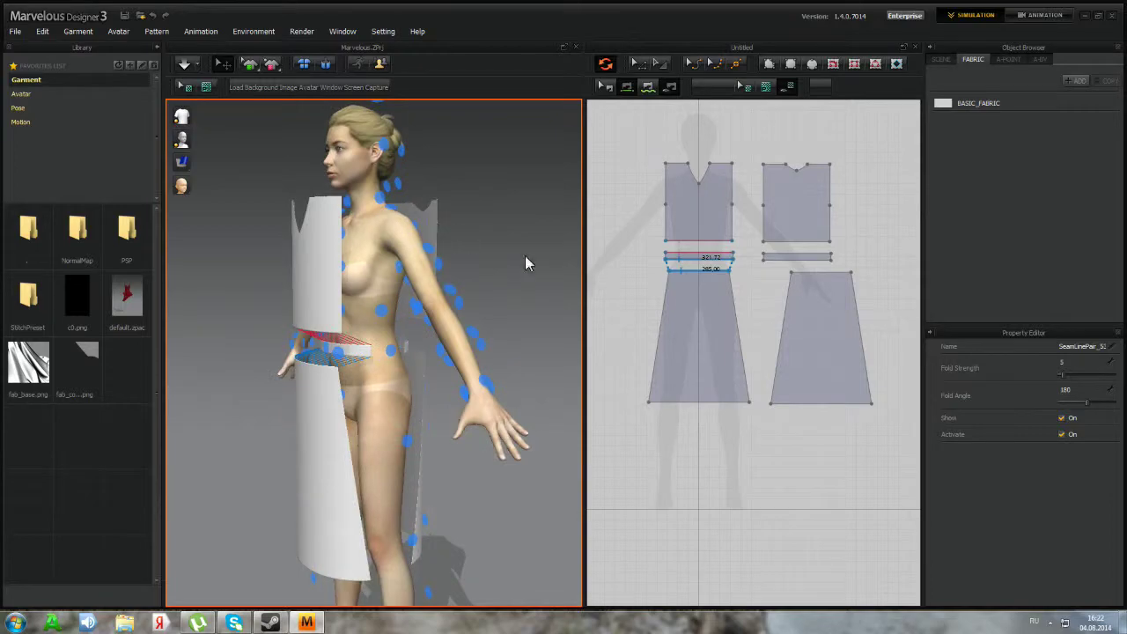
click(797, 275)
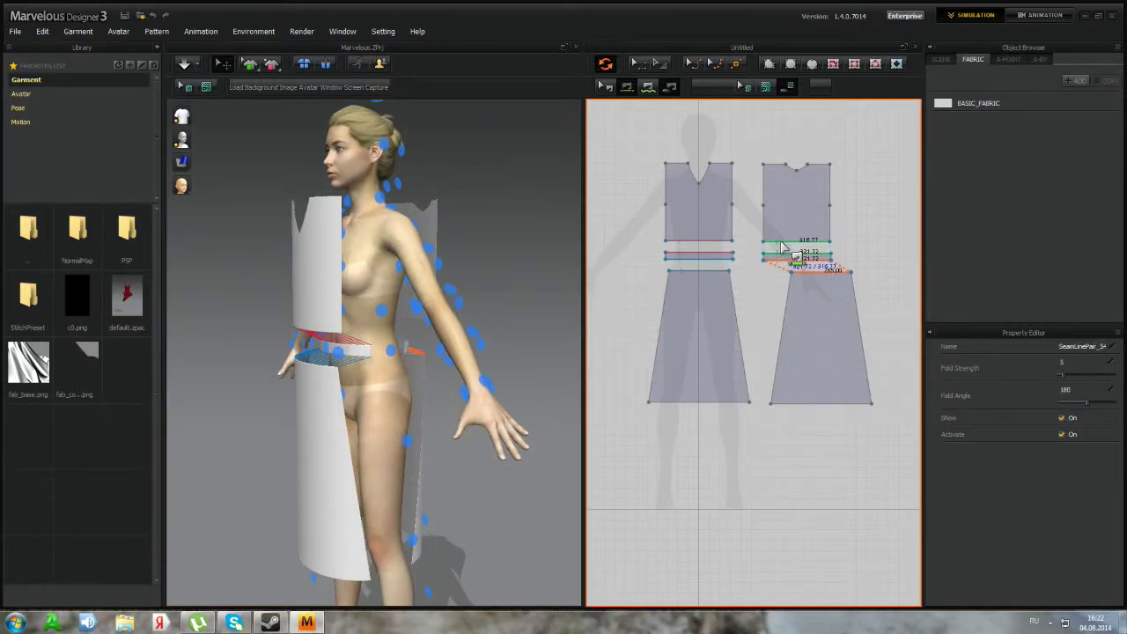
mouse_move(551, 223)
right_down()
mouse_move(460, 202)
mouse_move(564, 216)
right_up()
Sew the front and back bodice together along both side edges below the armholes
click(727, 223)
click(762, 227)
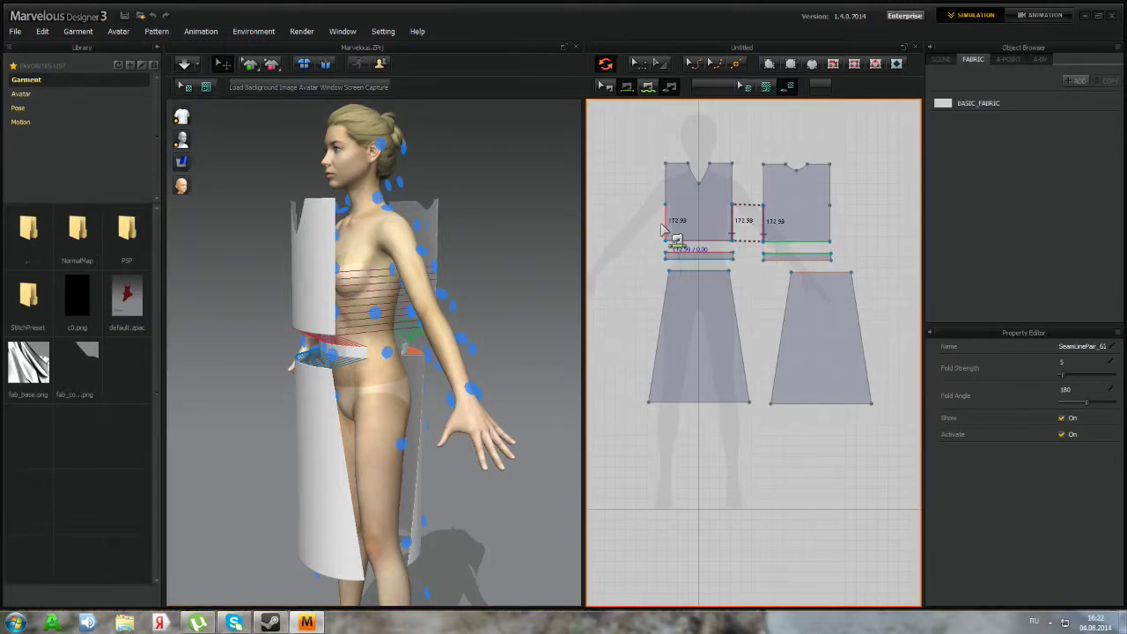
click(817, 233)
right_drag(563, 238, 412, 256)
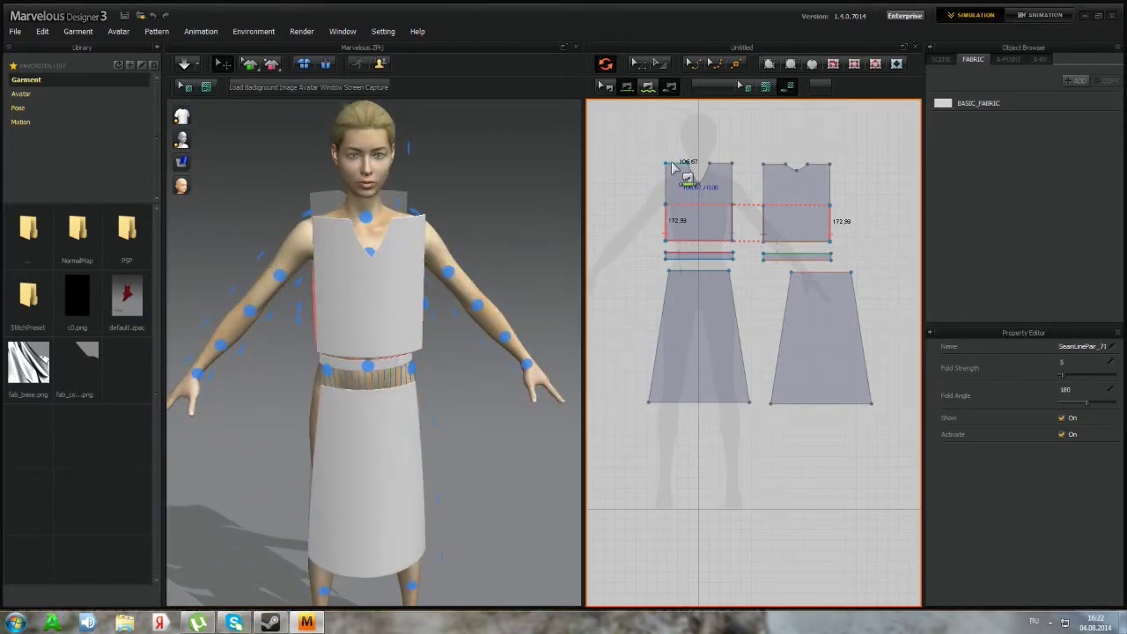
Sew both shoulder edges of the front bodice to the matching shoulder edges of the back bodice
click(771, 169)
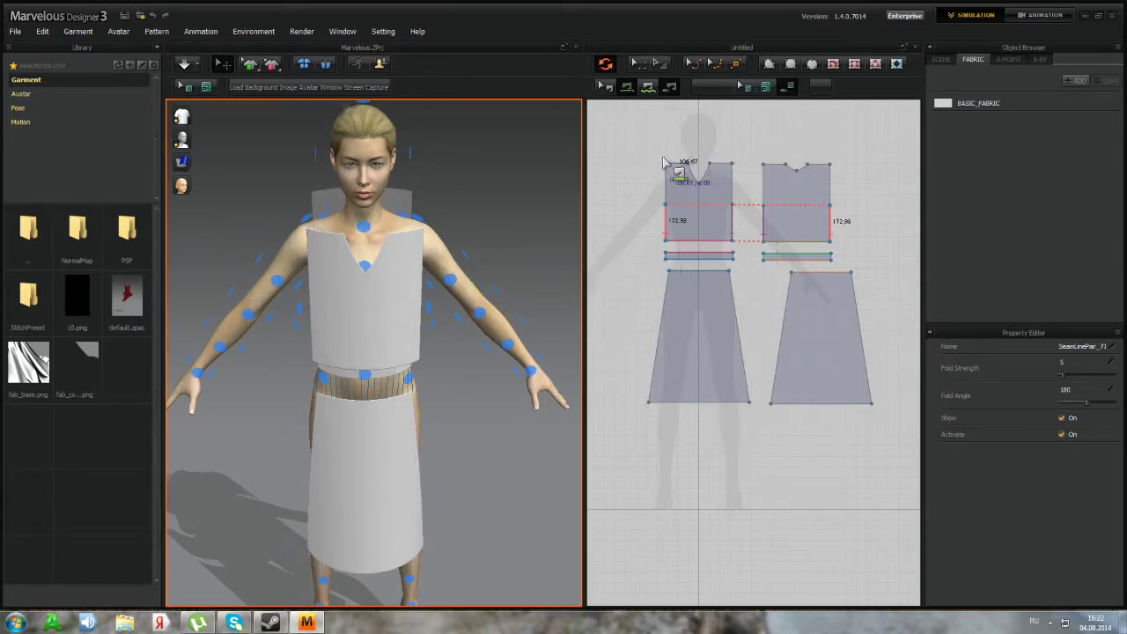
click(824, 167)
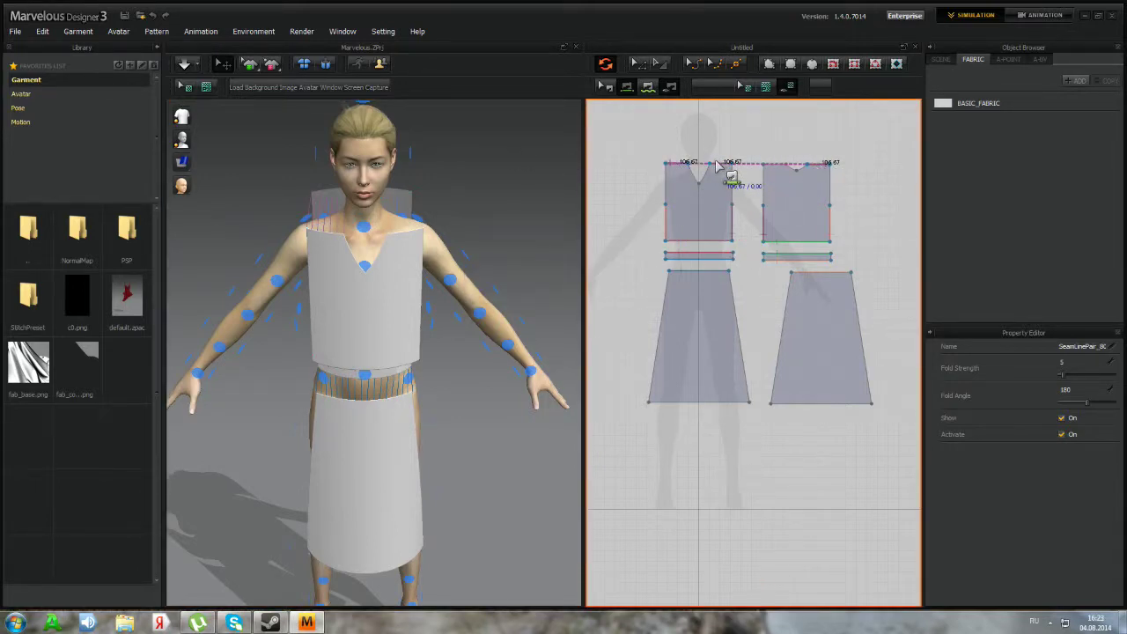
click(772, 168)
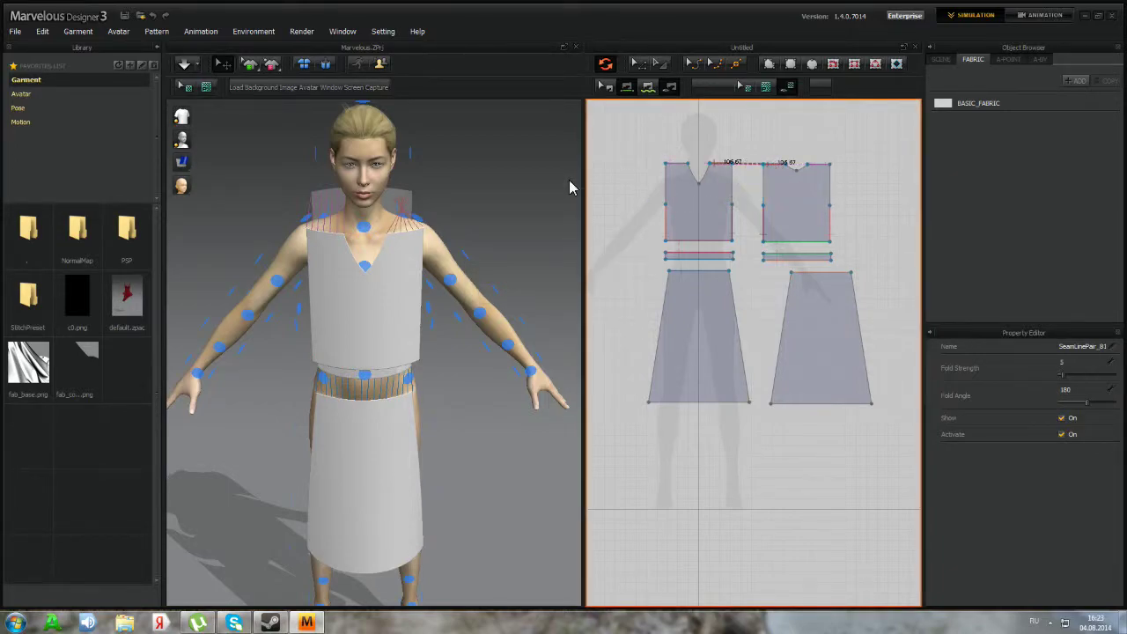
Examine the shoulder seam on the front bodice pattern and the seam lines around the avatar's body
scroll(721, 163, up, 8)
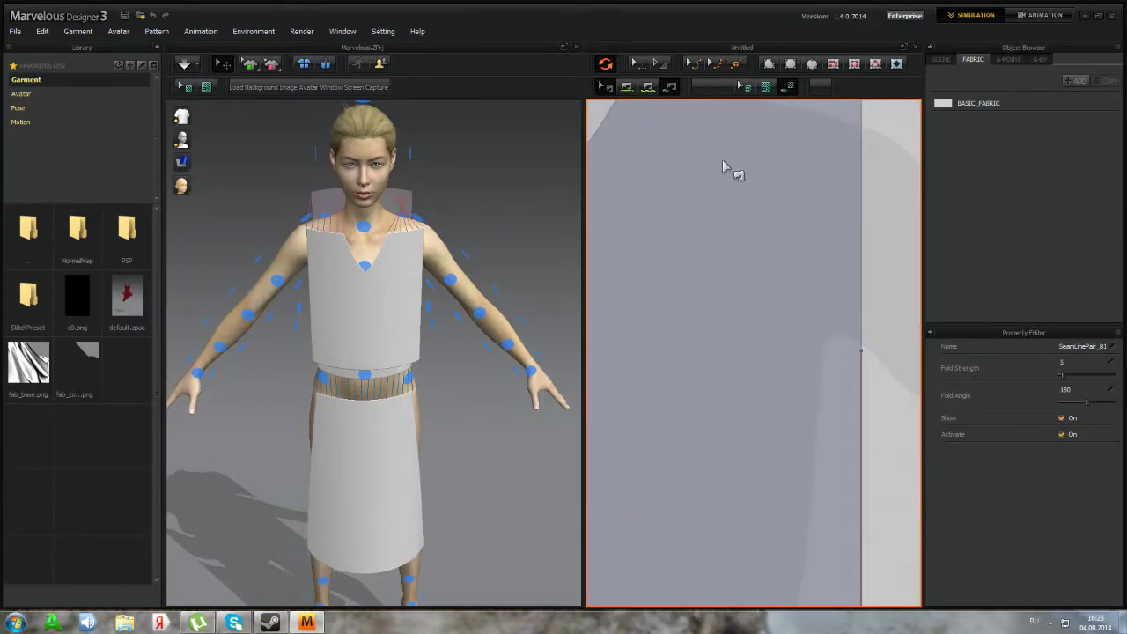
middle_drag(740, 250, 953, 275)
middle_drag(742, 276, 545, 299)
right_click(793, 279)
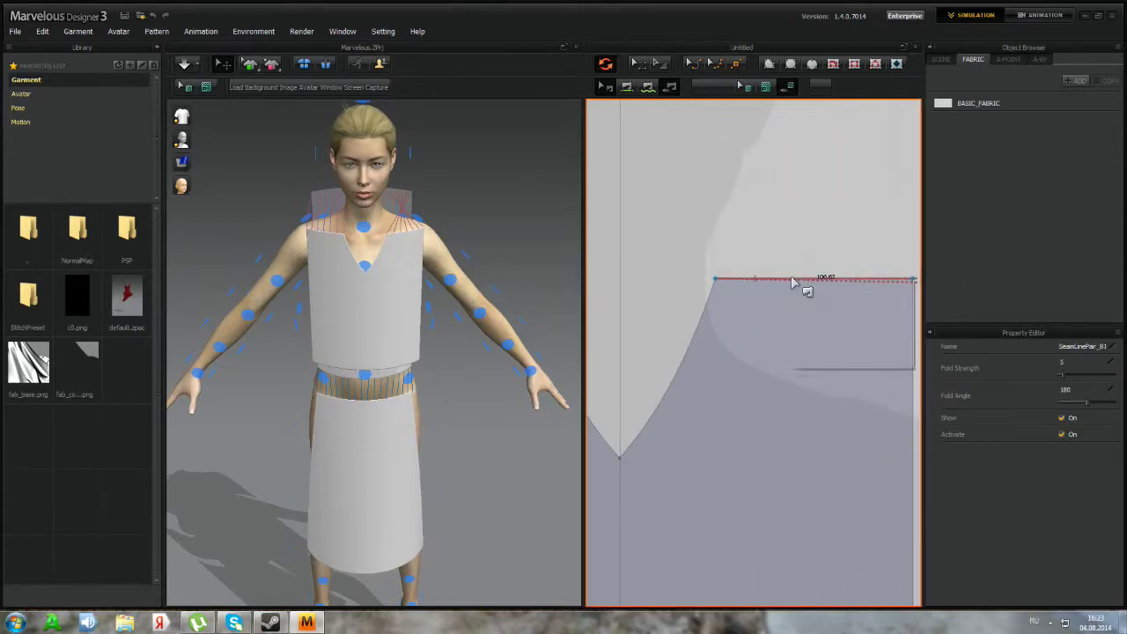
click(796, 285)
scroll(732, 224, down, 10)
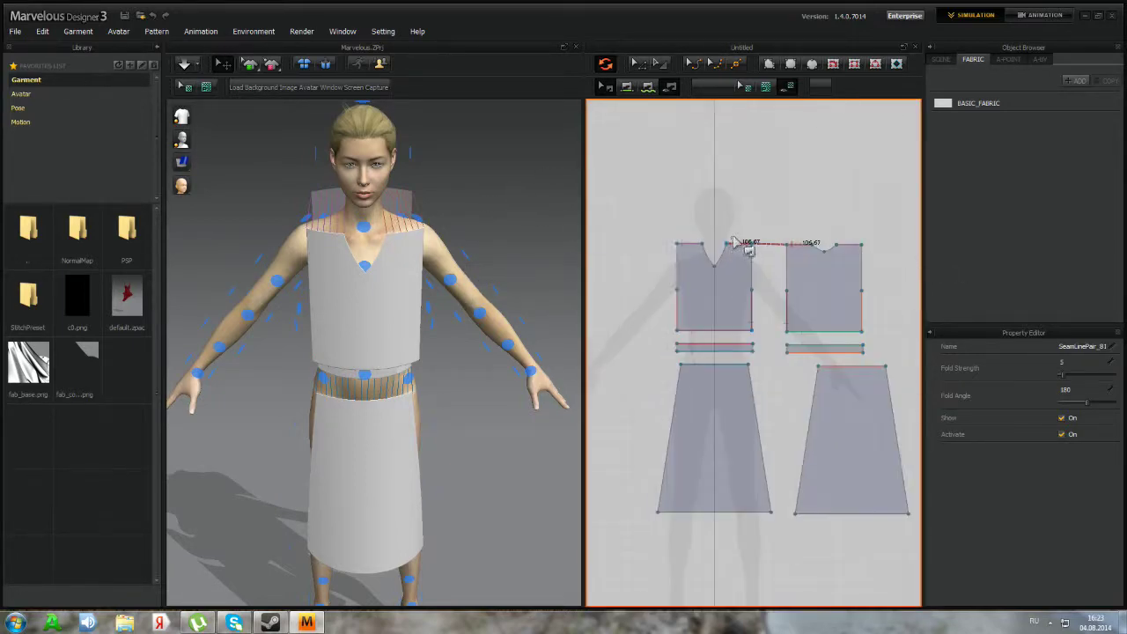
scroll(743, 262, up, 2)
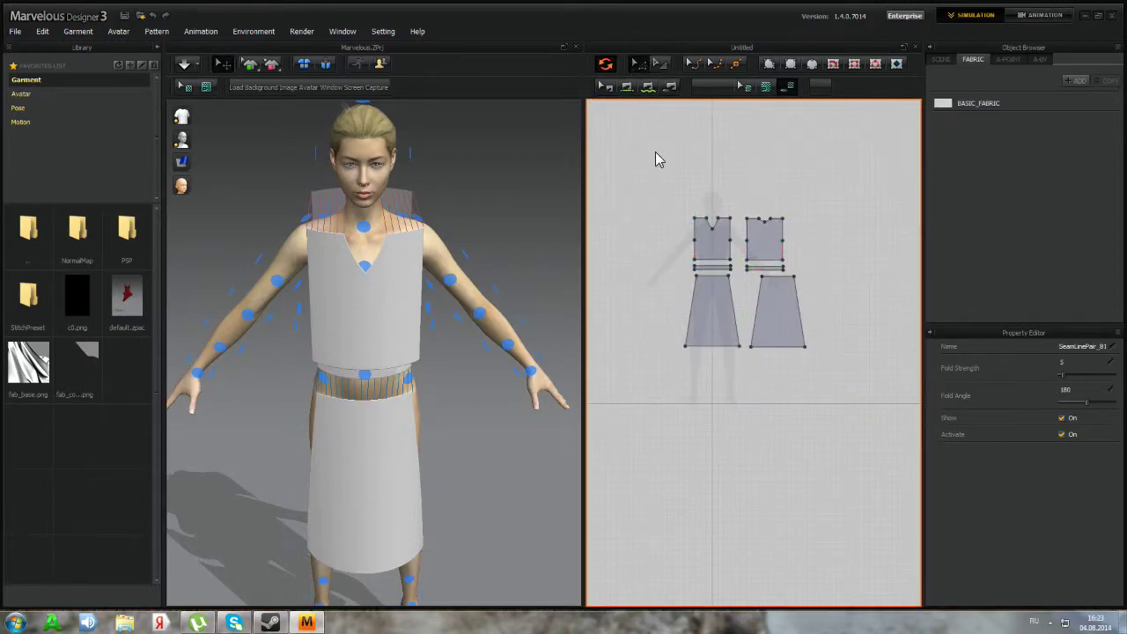
click(709, 255)
scroll(709, 256, up, 2)
right_drag(571, 295, 415, 252)
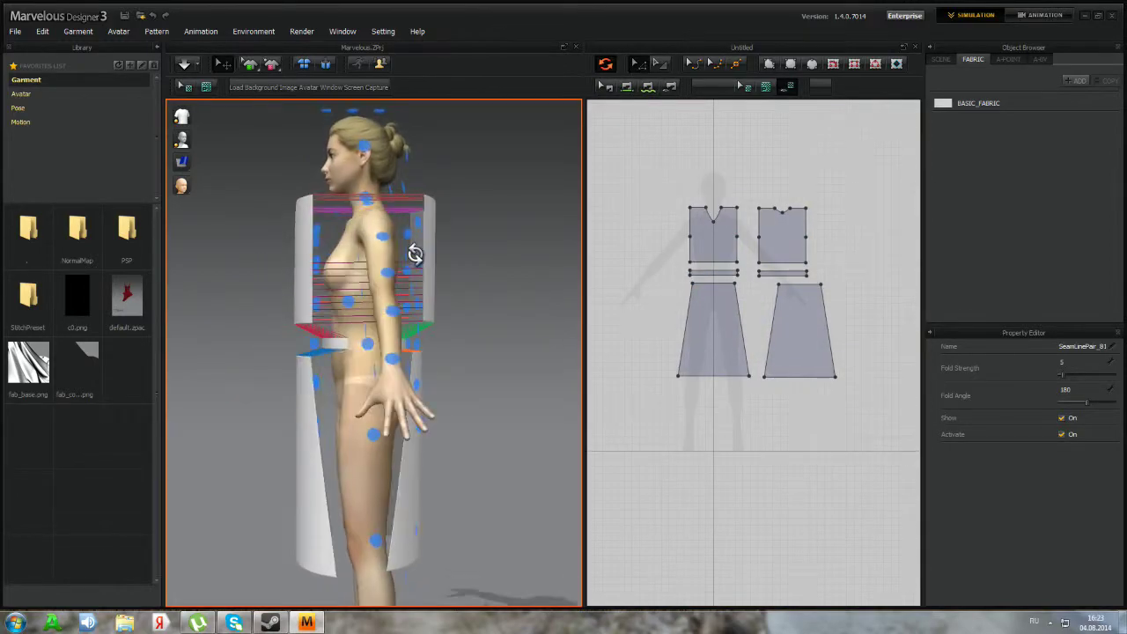
right_drag(432, 352, 479, 376)
Sew the front skirt to the back skirt along both side edges
click(628, 87)
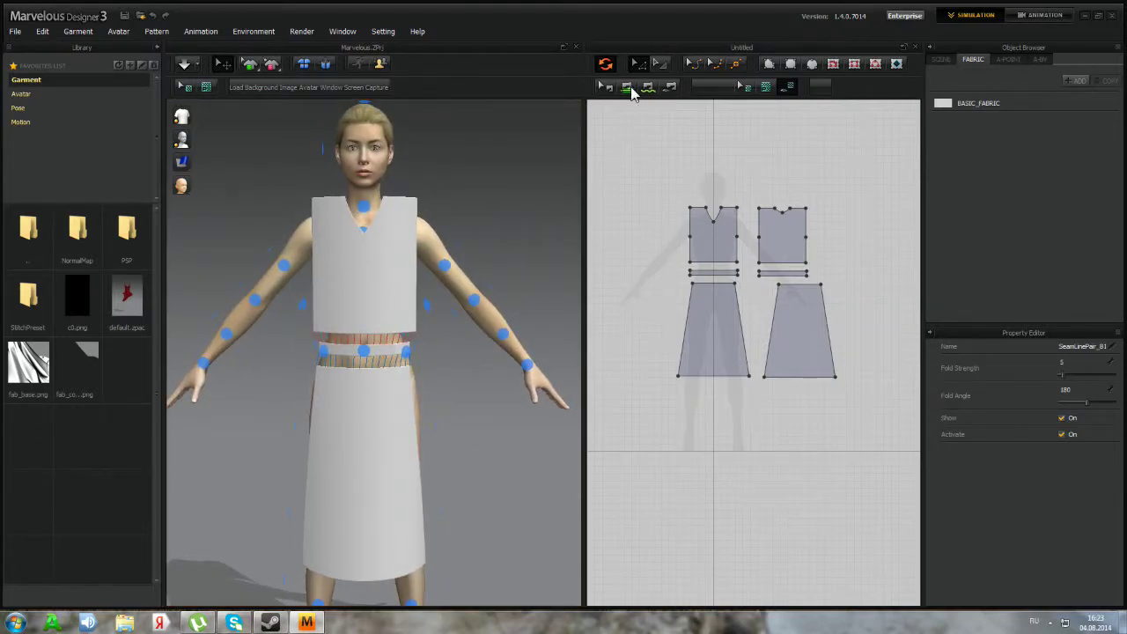
scroll(775, 349, down, 2)
scroll(785, 353, up, 3)
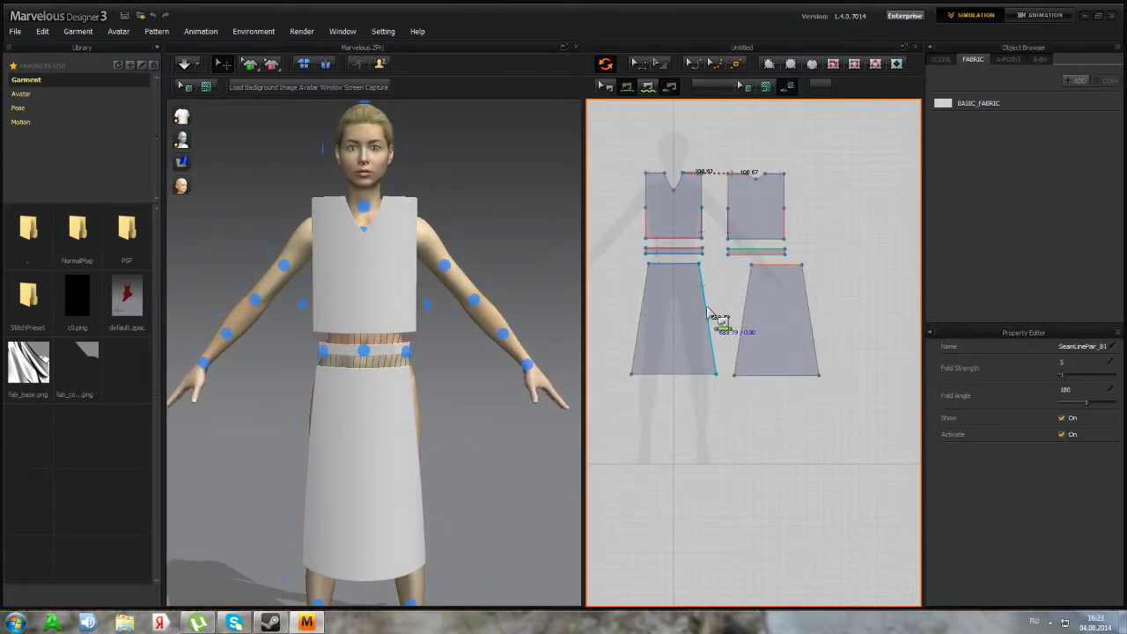
click(753, 315)
right_drag(452, 344, 478, 335)
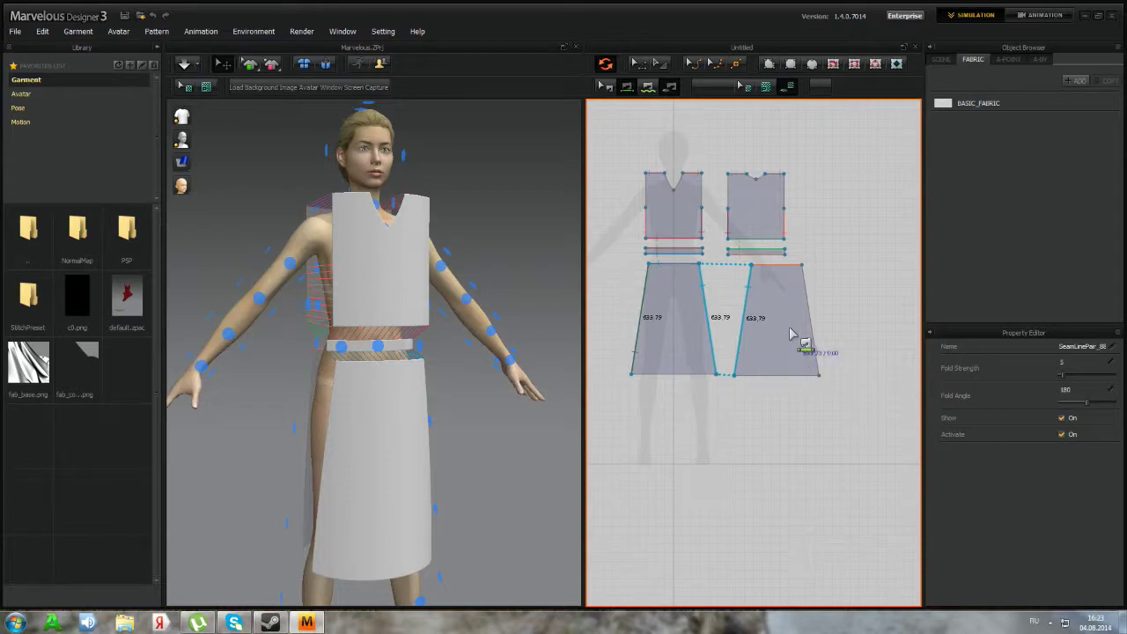
right_drag(317, 364, 419, 410)
Run the simulation so the sewn garment drapes on the avatar
scroll(420, 405, down, 3)
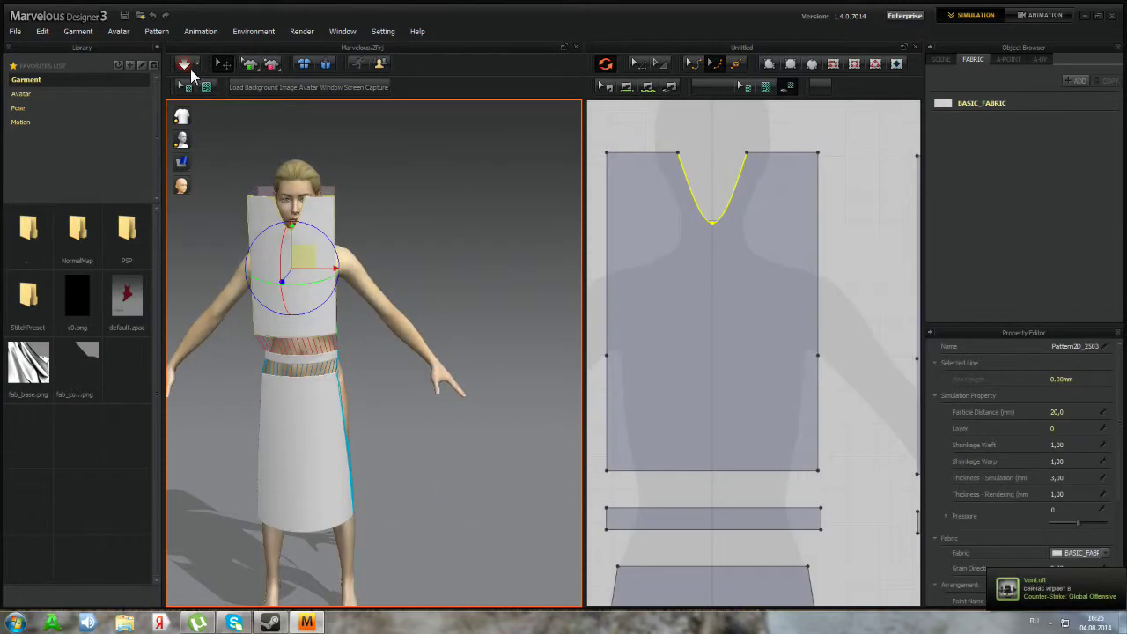
click(184, 64)
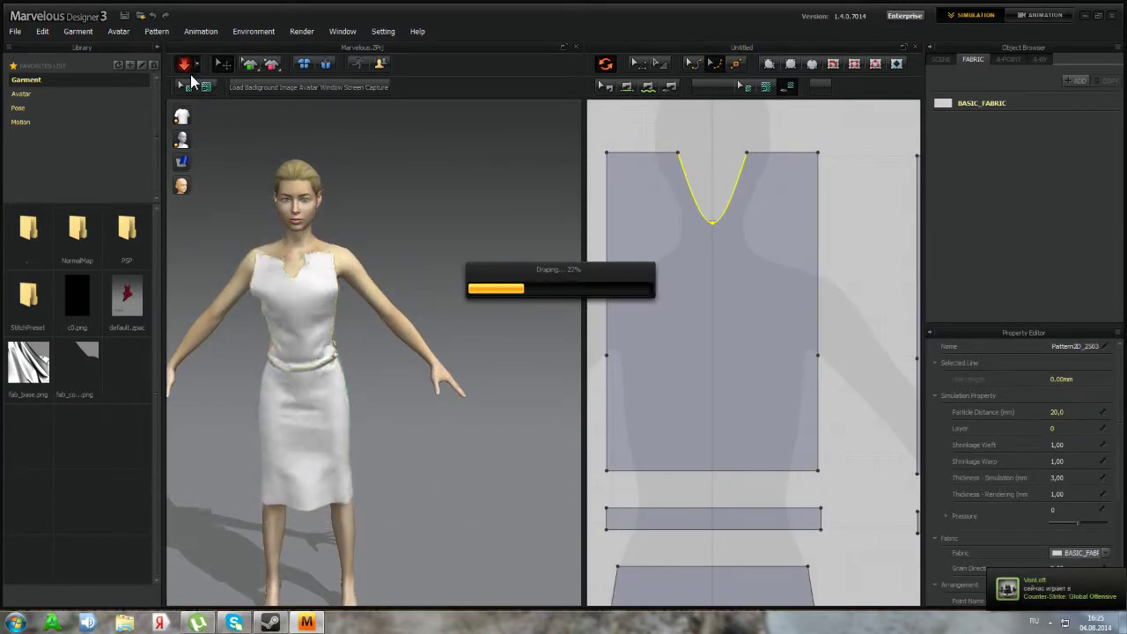
right_drag(265, 243, 375, 385)
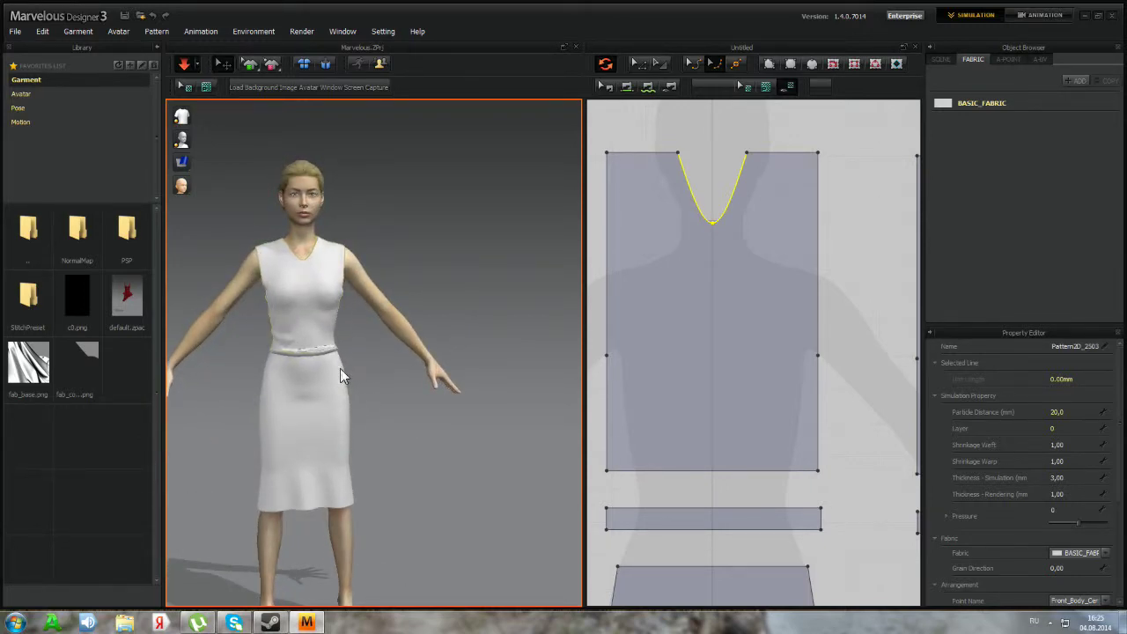
Tug the draped skirt front downward and select the bodice near the waist to straighten the bunched waistband
scroll(340, 368, up, 8)
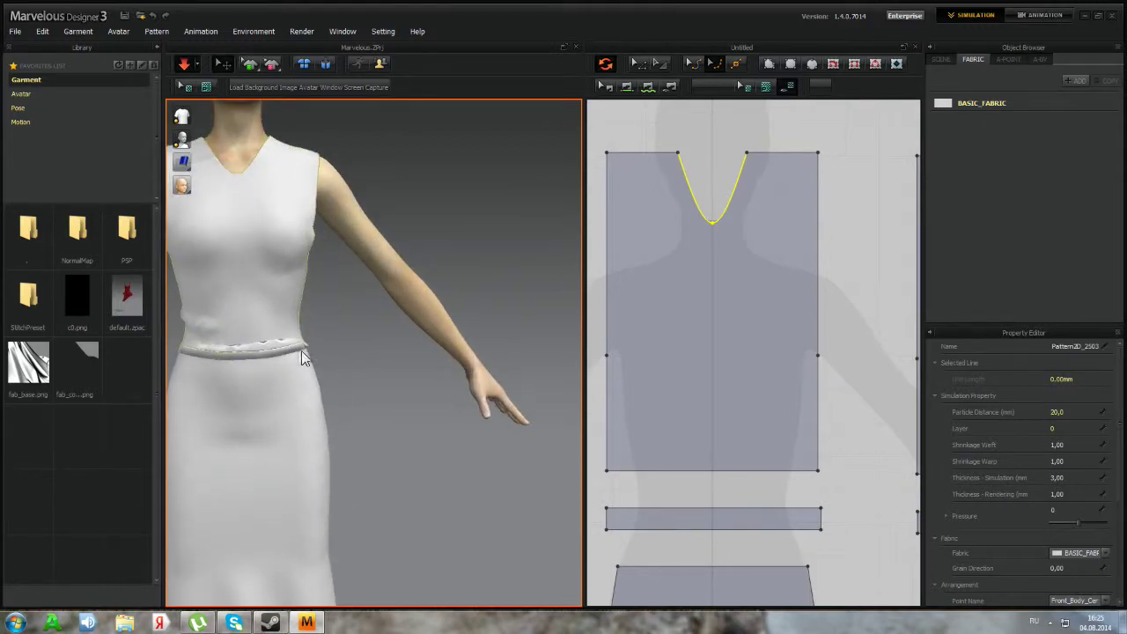
right_drag(301, 350, 333, 360)
drag(333, 363, 340, 499)
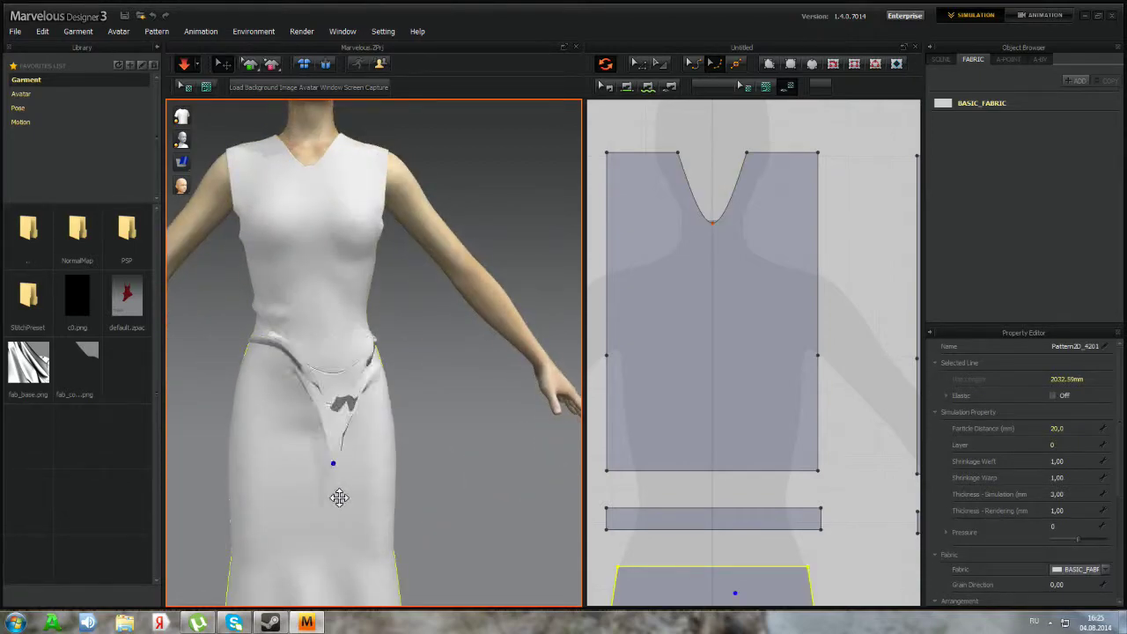
click(221, 400)
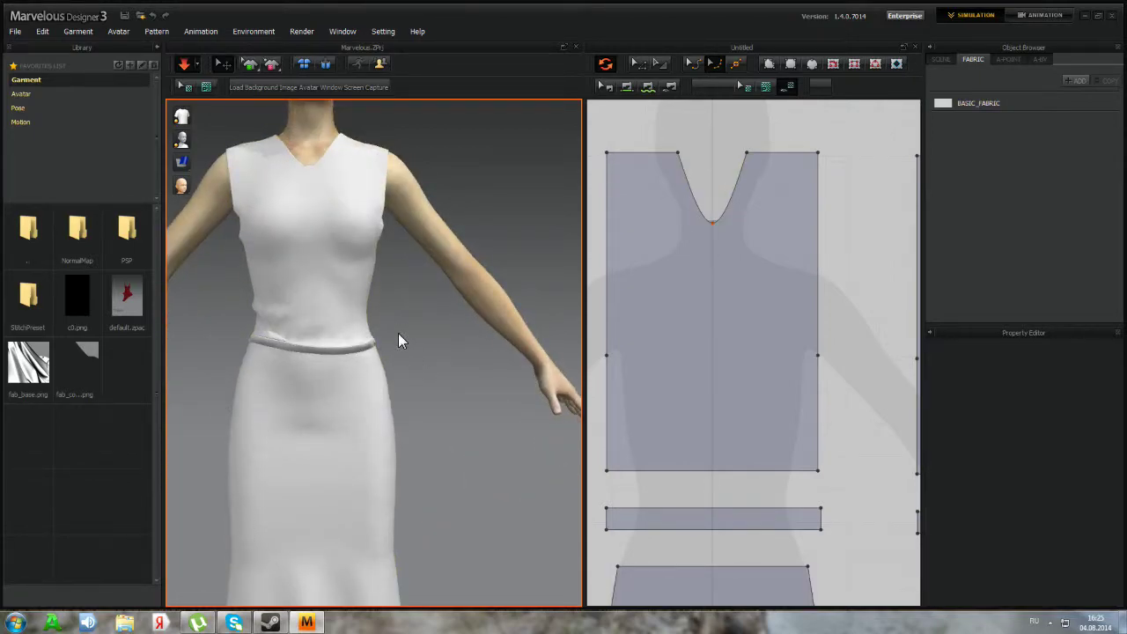
scroll(398, 341, down, 2)
click(279, 365)
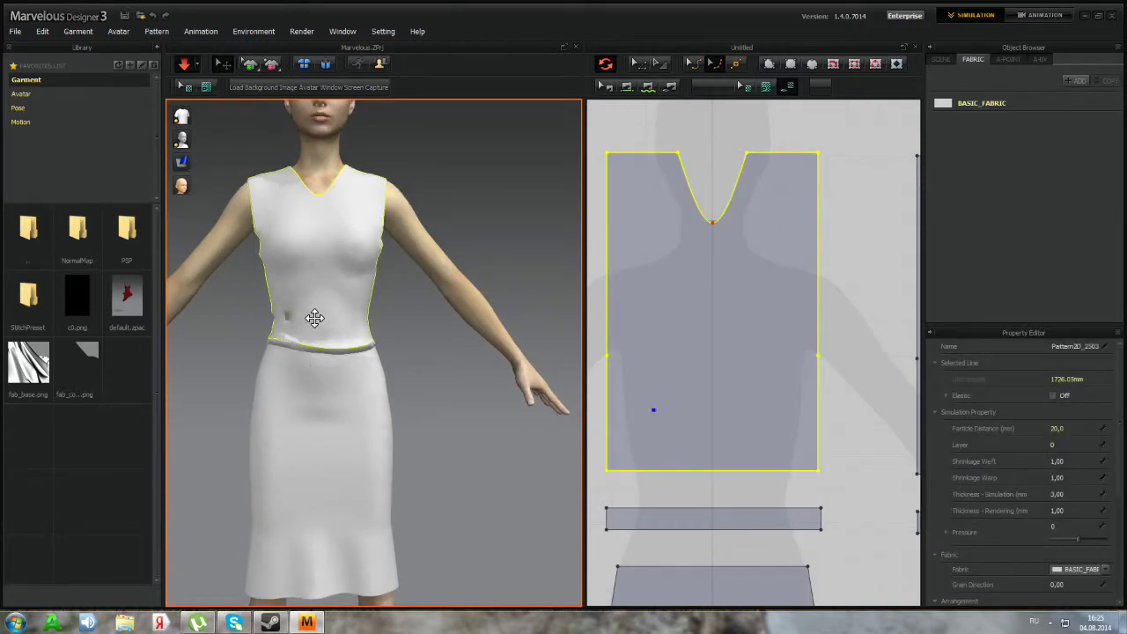
Examine the draped dress from several angles and compare it with the full pattern layout
scroll(757, 310, down, 5)
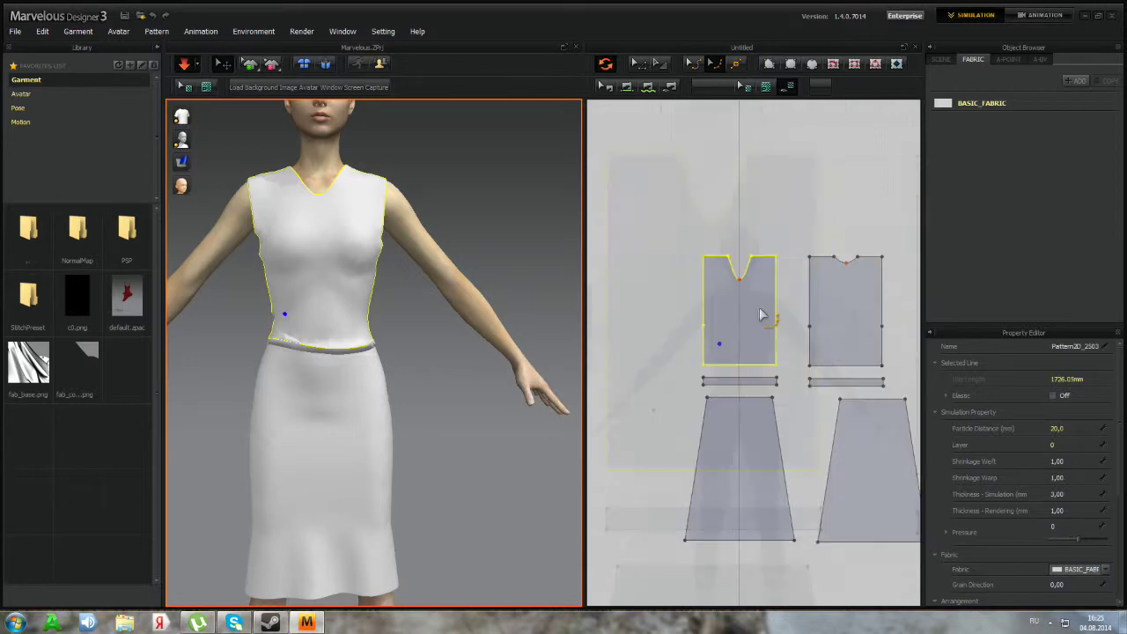
middle_drag(734, 220, 694, 219)
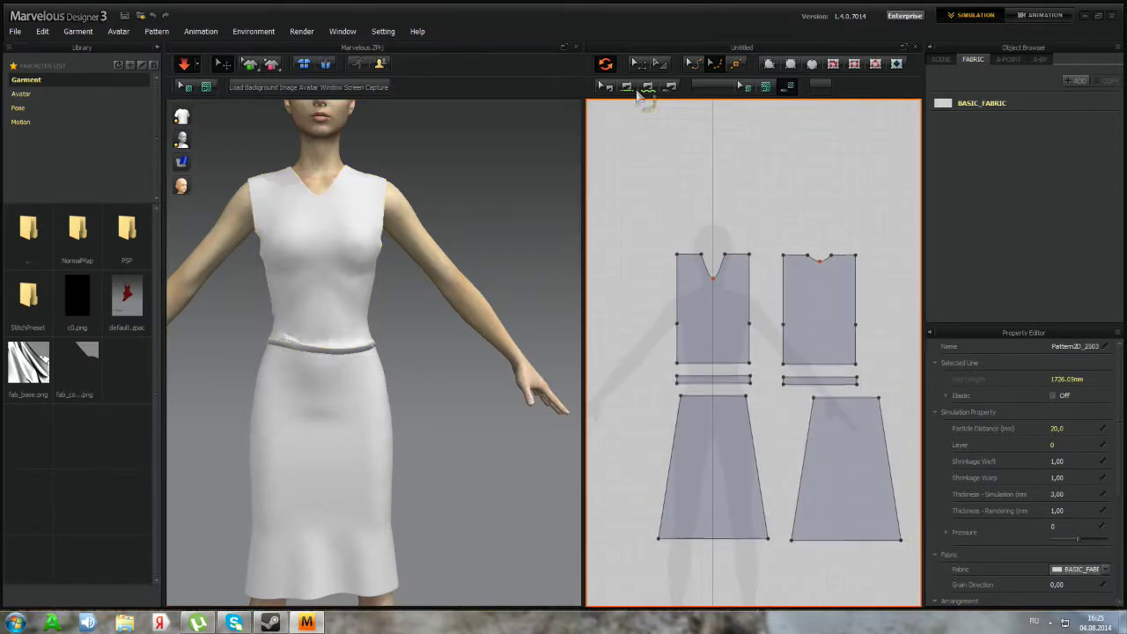
scroll(493, 349, down, 5)
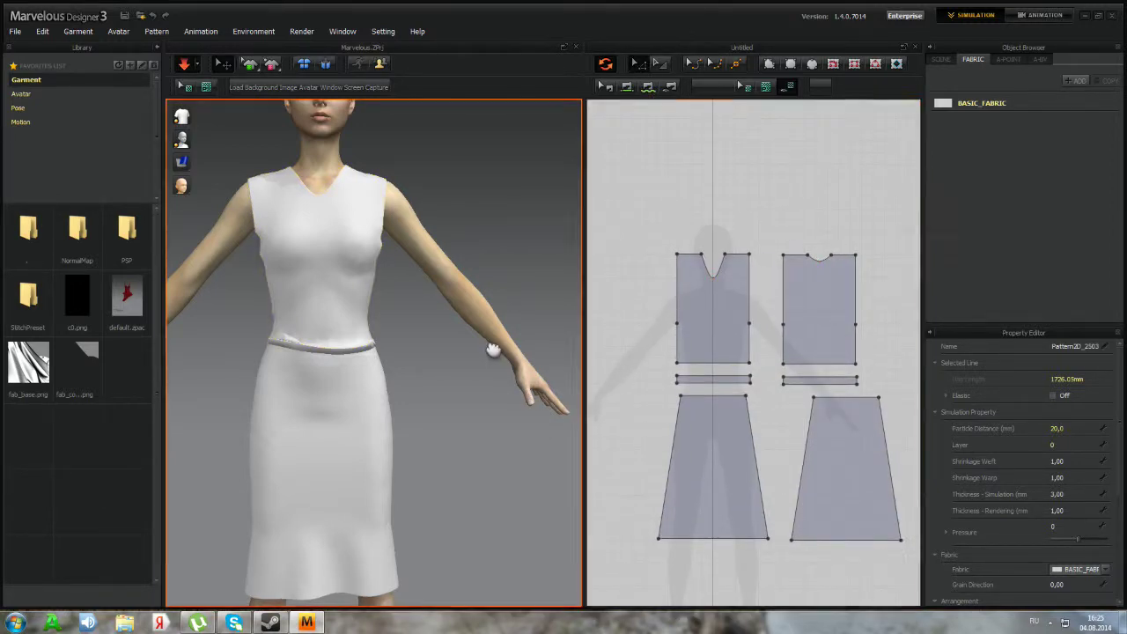
middle_drag(460, 331, 500, 300)
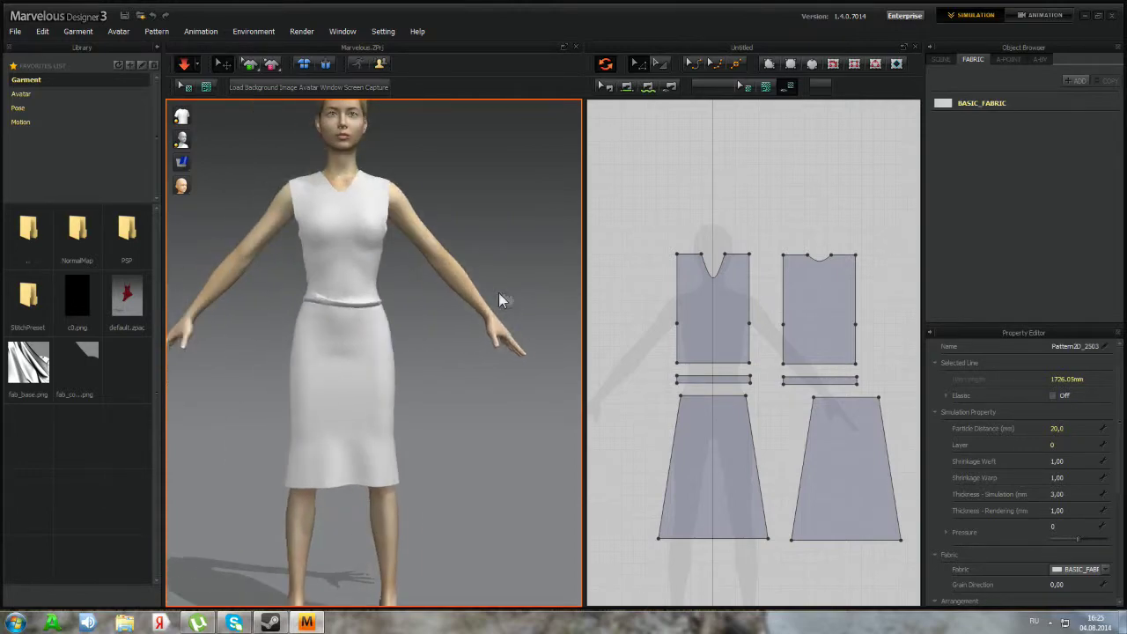
right_drag(500, 300, 460, 315)
middle_drag(465, 307, 472, 314)
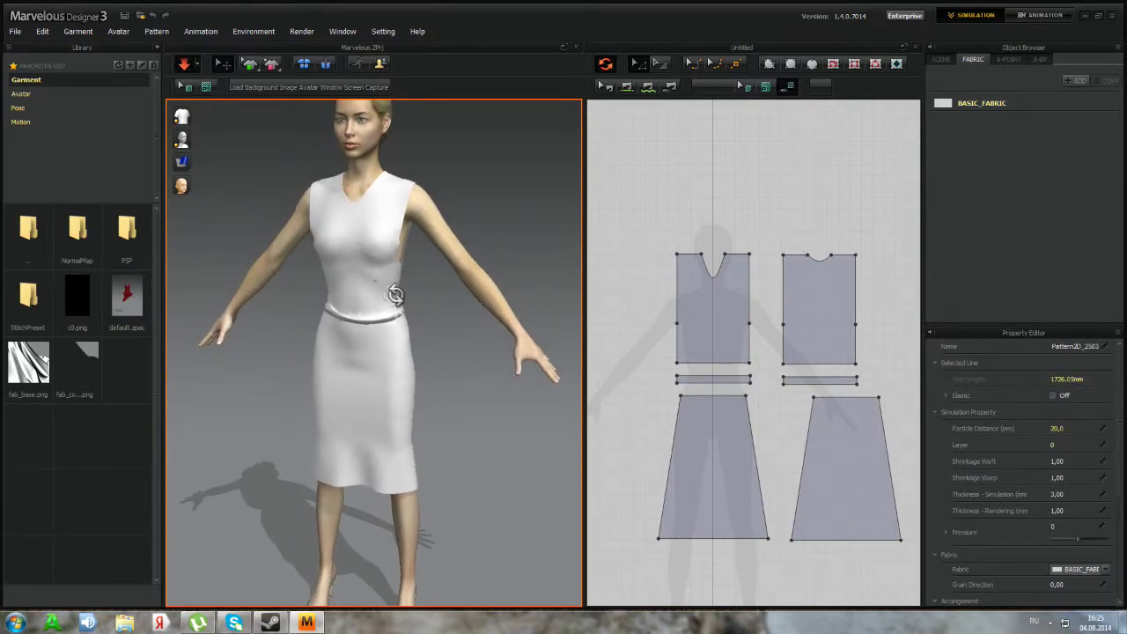
right_drag(396, 294, 432, 276)
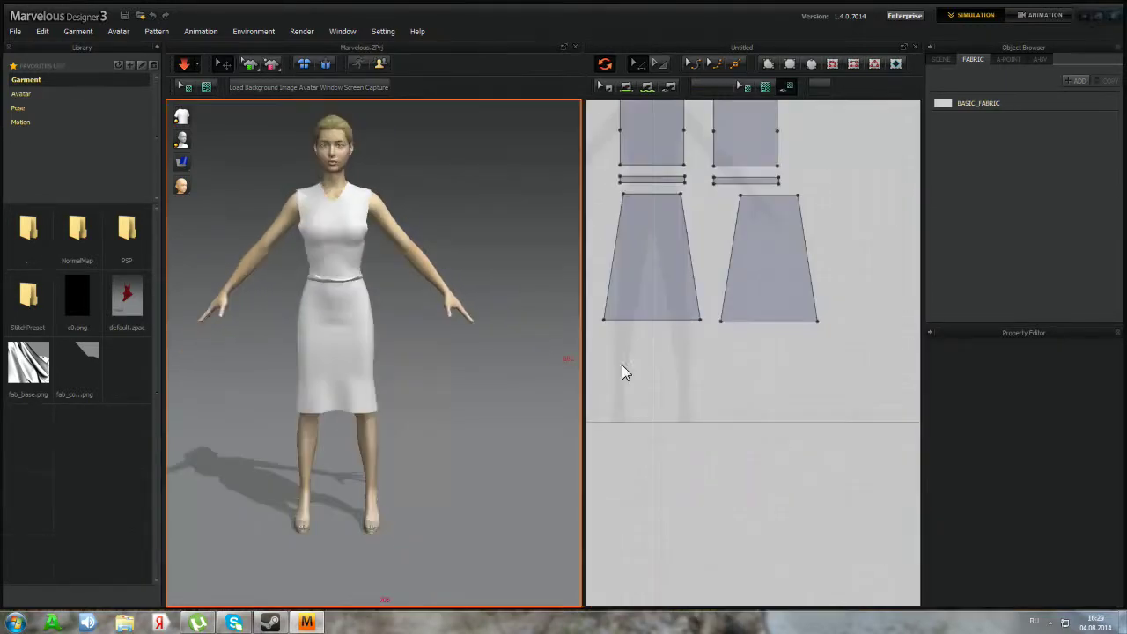
Add a new fabric to the garment's fabric list
middle_drag(646, 345, 670, 386)
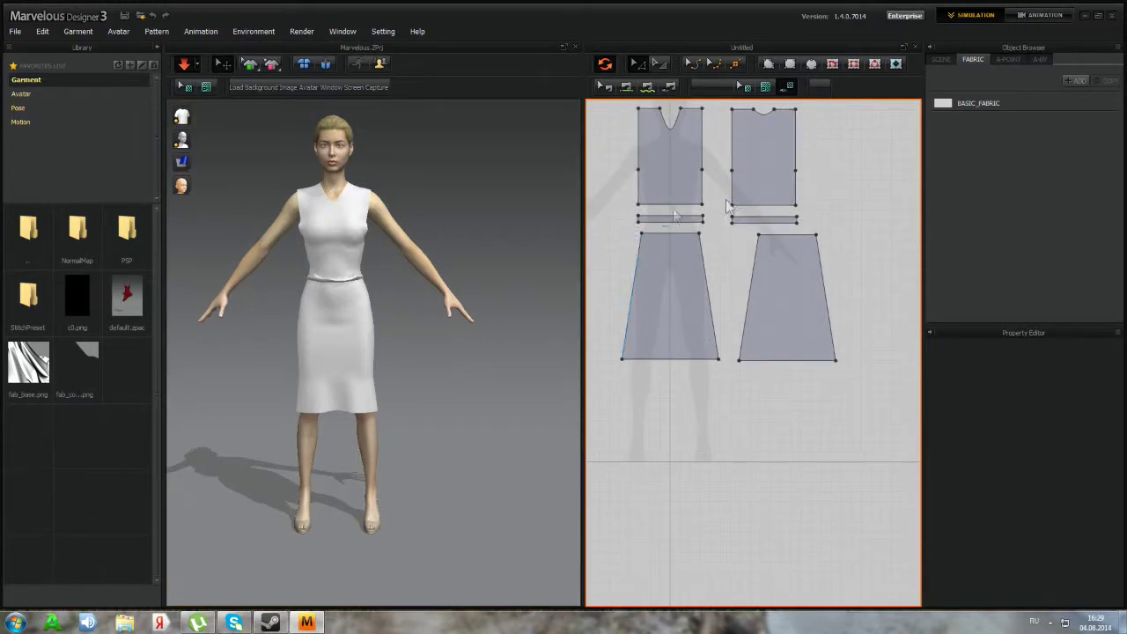
click(1074, 81)
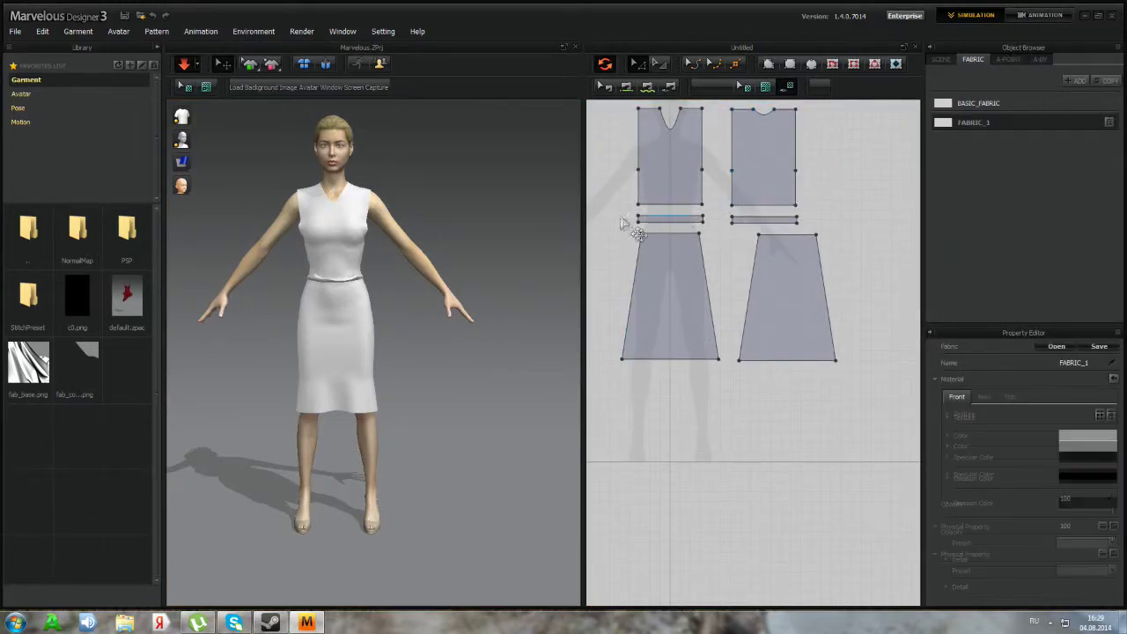
Assign FABRIC_1 to the front and back waistband patterns
click(665, 221)
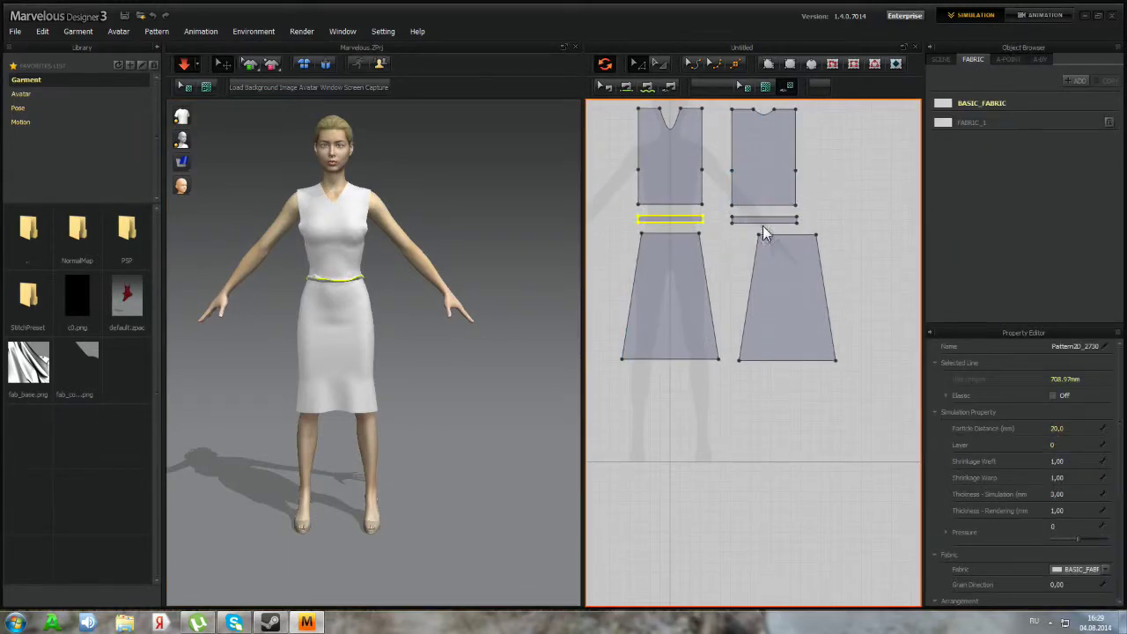
click(1092, 569)
click(1088, 584)
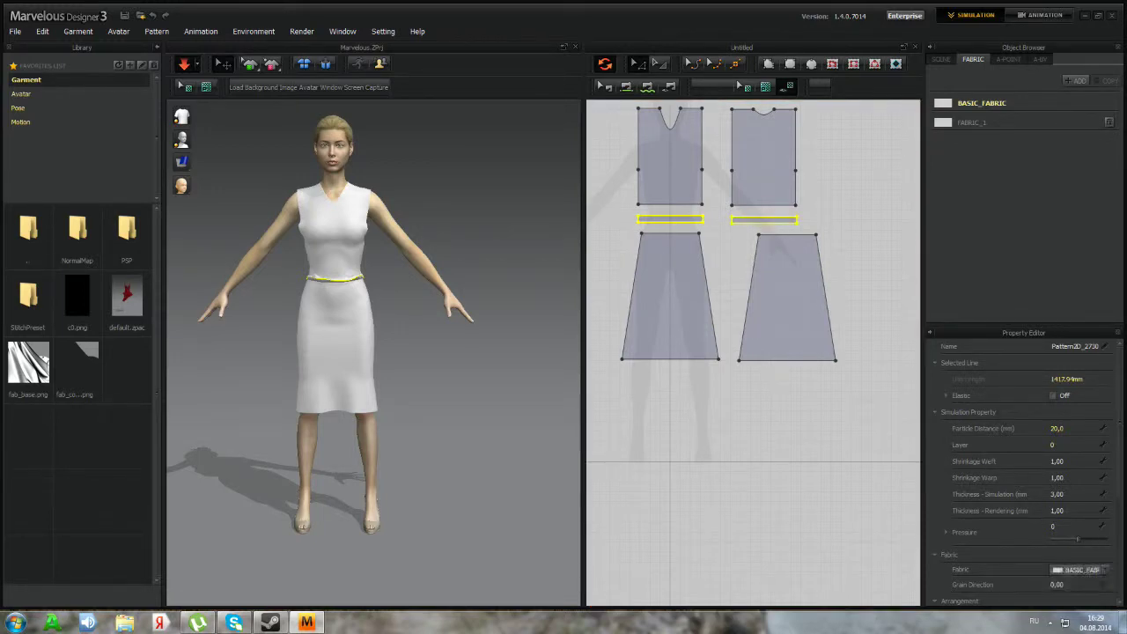
Set FABRIC_1's color to black (000000) and its specular color to white
click(959, 123)
click(1075, 442)
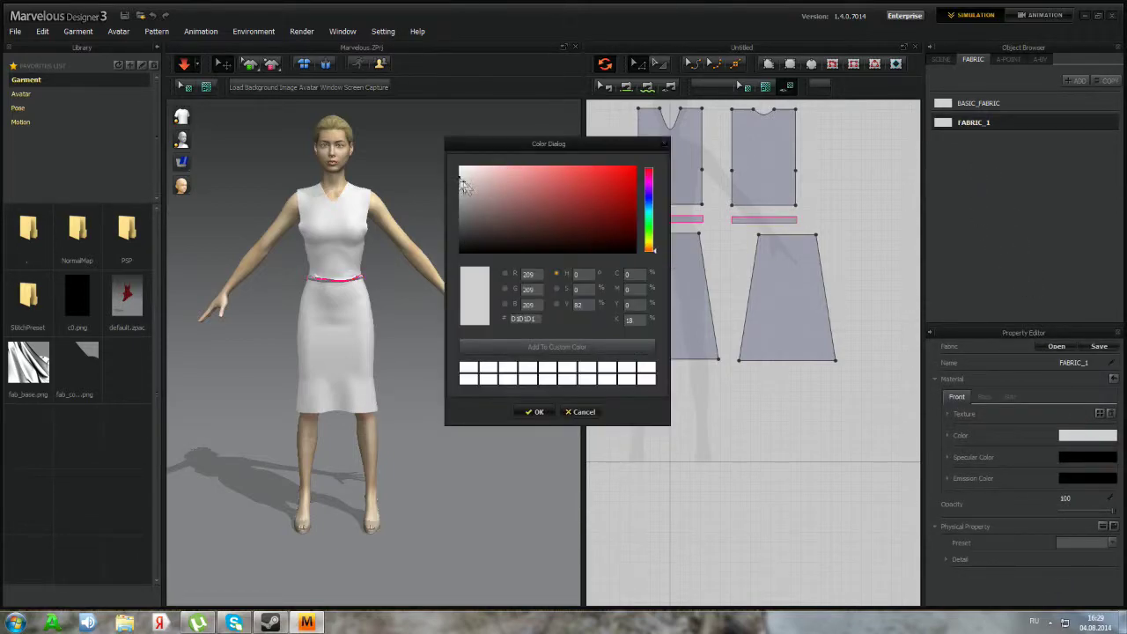
drag(463, 187, 456, 261)
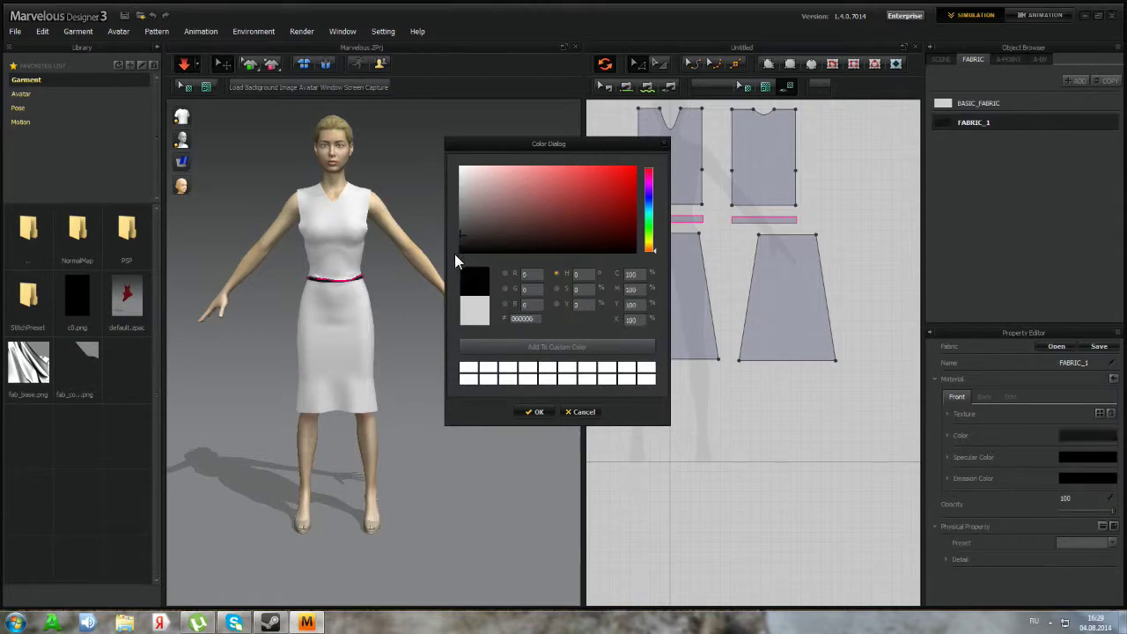
click(535, 412)
click(1081, 458)
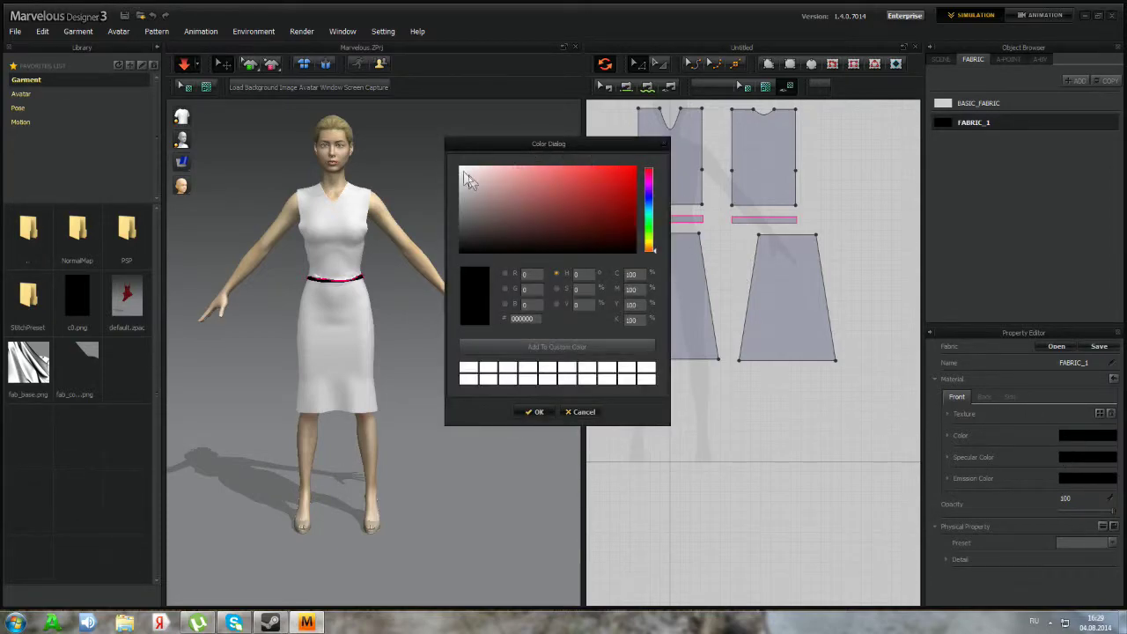
drag(466, 179, 460, 168)
click(533, 412)
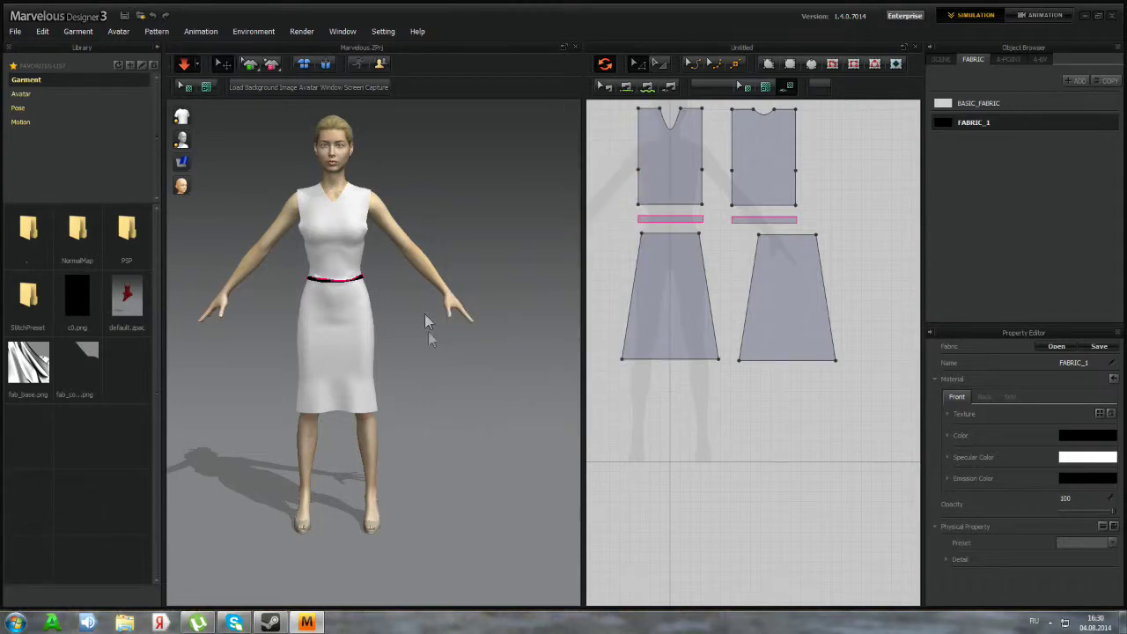
right_drag(426, 315, 375, 307)
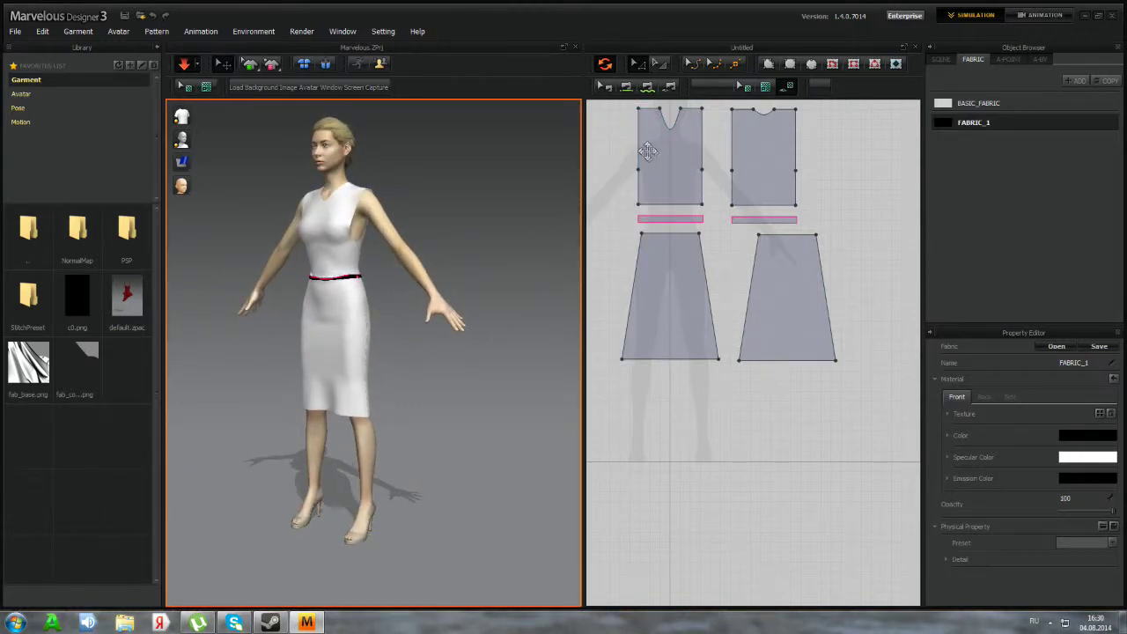
Set BASIC_FABRIC's color to near-pure white (FFFEFE) and its specular color to a very light grey
click(958, 104)
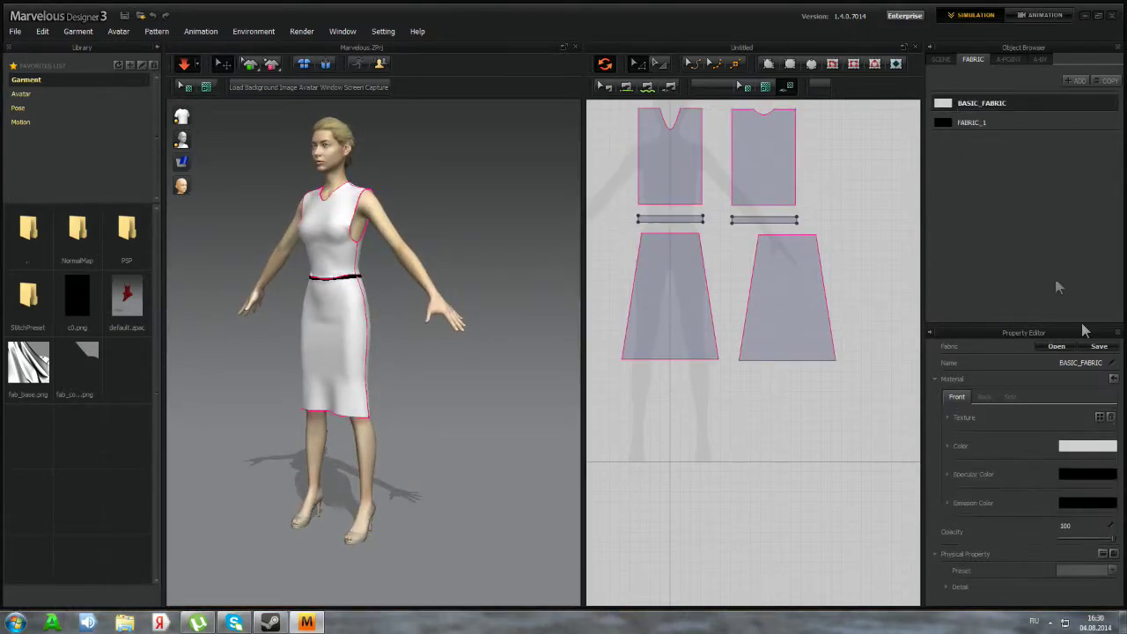
click(1070, 437)
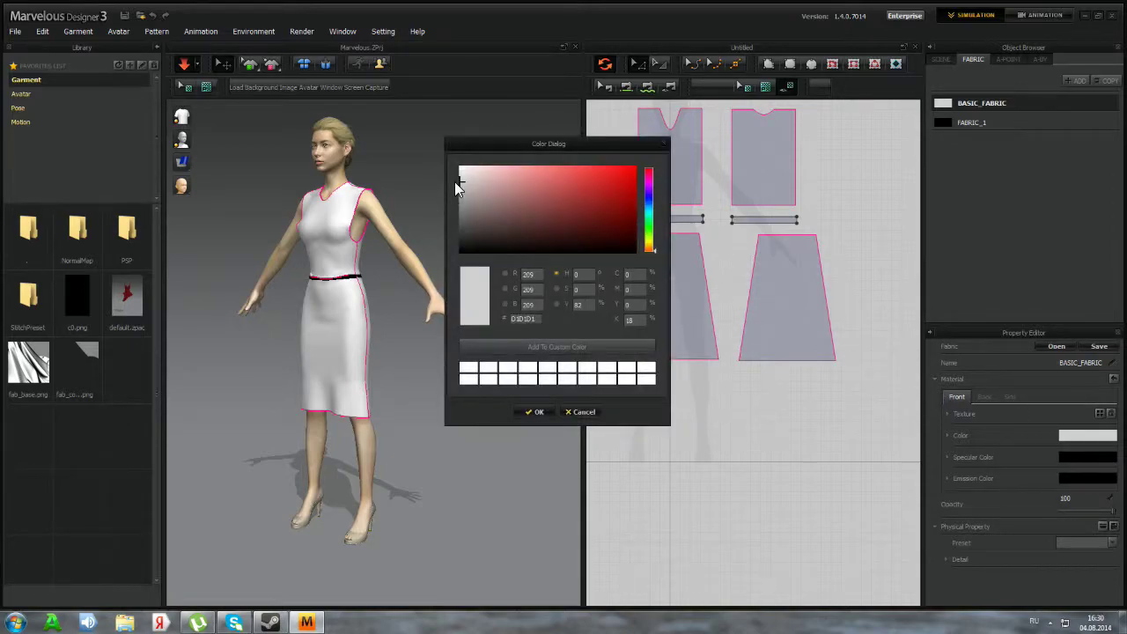
drag(459, 176, 459, 164)
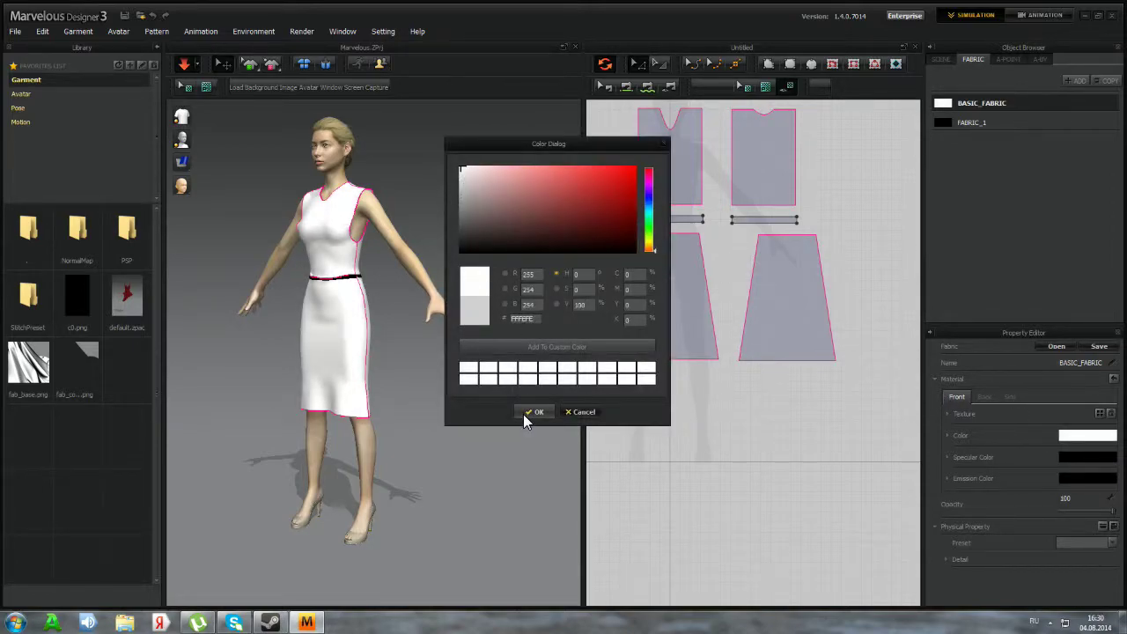
click(524, 413)
click(1070, 457)
click(465, 180)
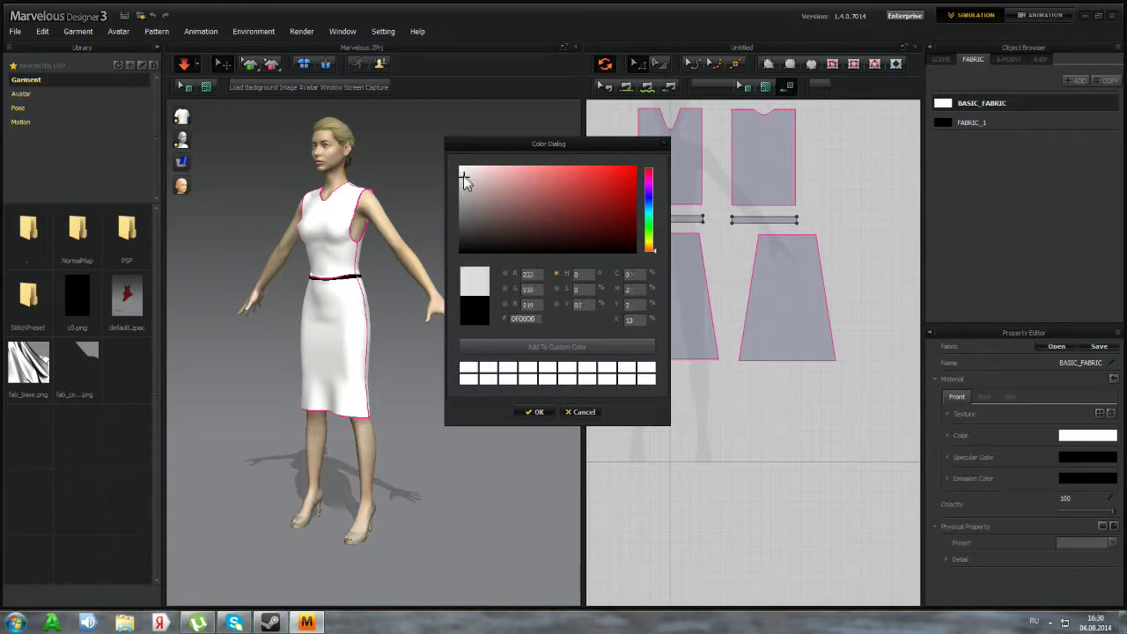
click(458, 173)
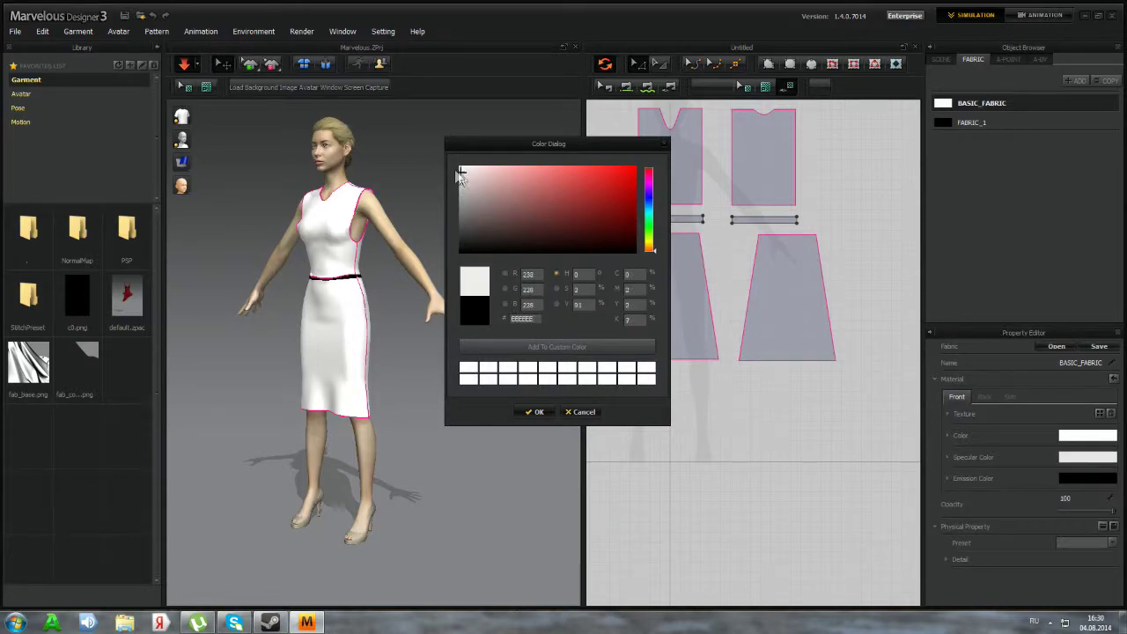
click(534, 412)
Examine the recolored dress from the side and front, and select the back bodice near the waist
right_drag(393, 349, 352, 297)
click(465, 313)
right_drag(337, 305, 368, 273)
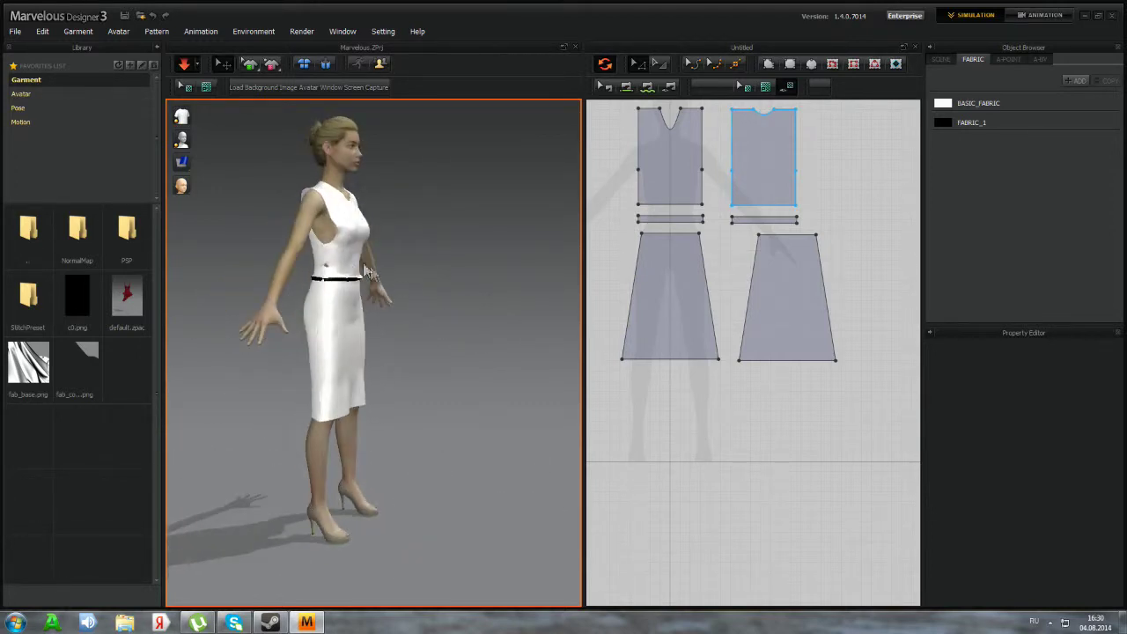
click(318, 272)
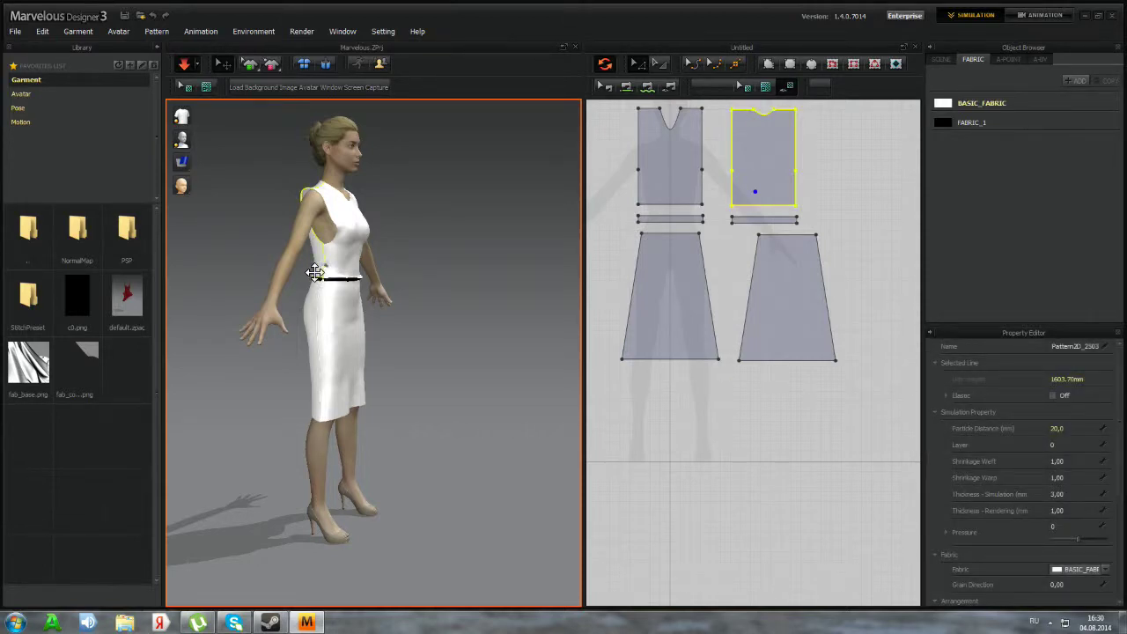
right_drag(440, 274, 337, 267)
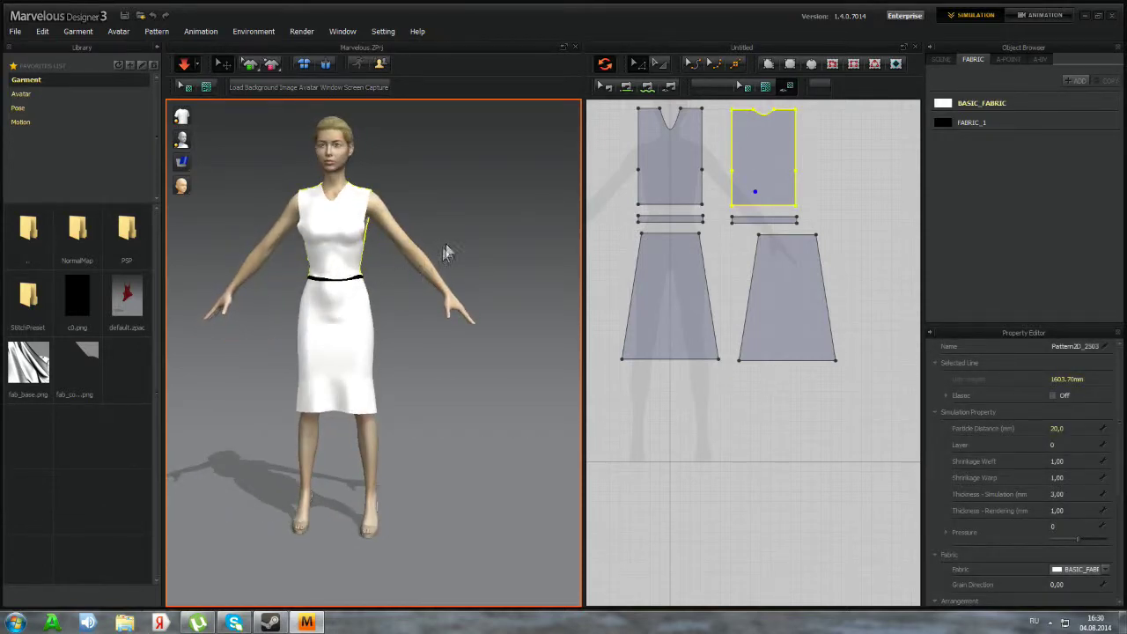